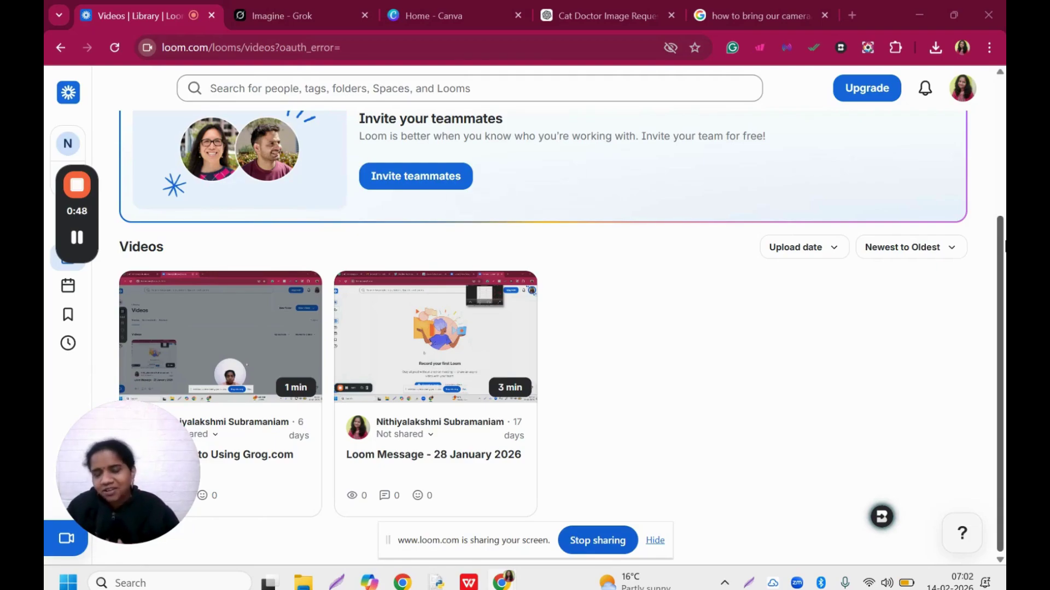
Switch to Grok and go back from the cat doctor video to the Good Morning Clinic Video conversation
{"action": "left_click", "coordinate": [271, 16]}
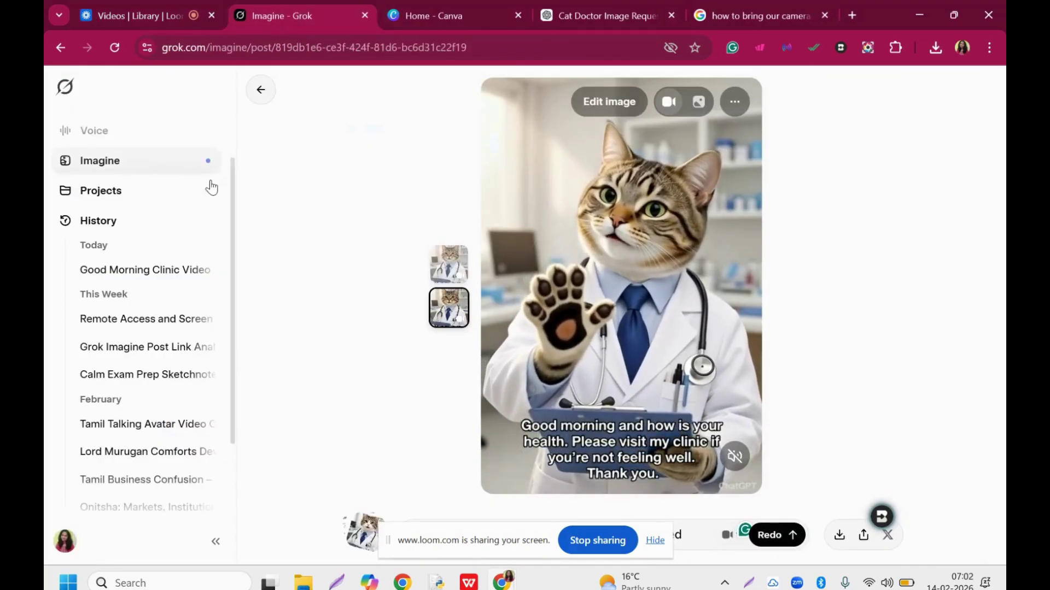
{"action": "scroll", "coordinate": [236, 132], "scroll_direction": "up", "scroll_amount": 1}
{"action": "scroll", "coordinate": [127, 146], "scroll_direction": "up", "scroll_amount": 2}
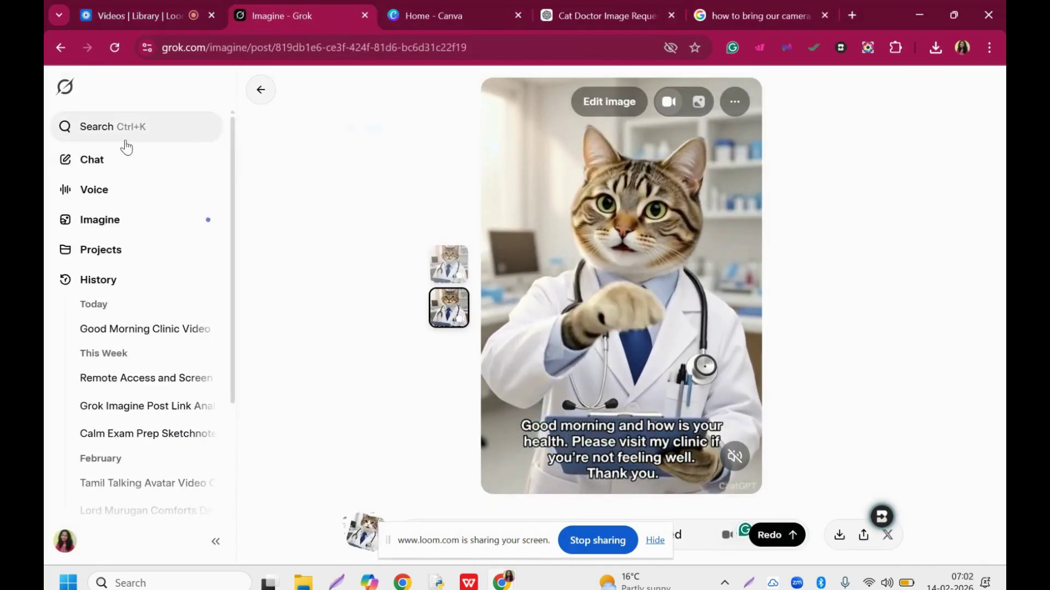
{"action": "left_click", "coordinate": [158, 15]}
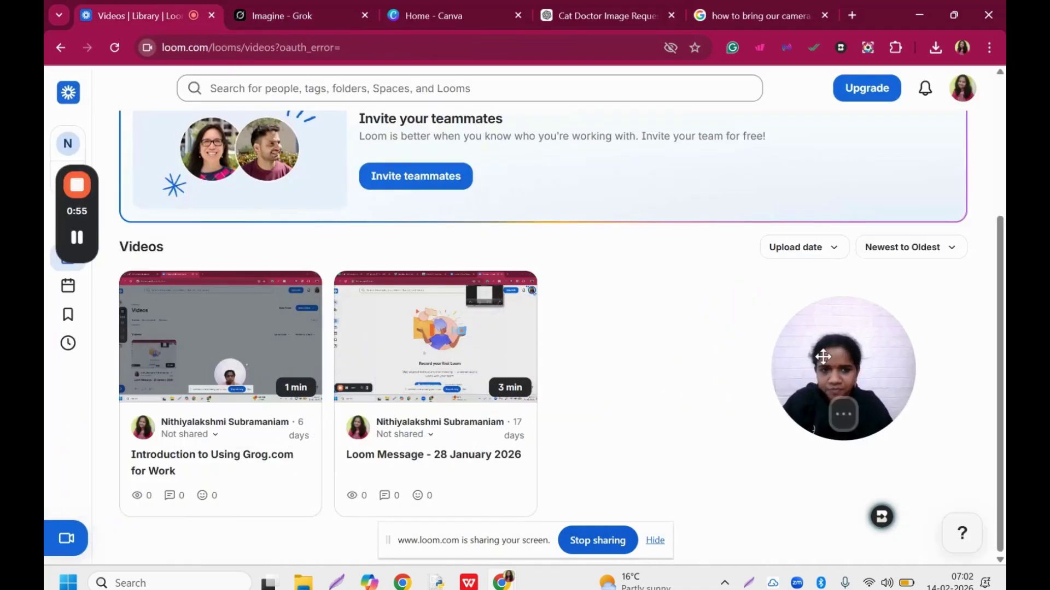
{"action": "left_click", "coordinate": [282, 15]}
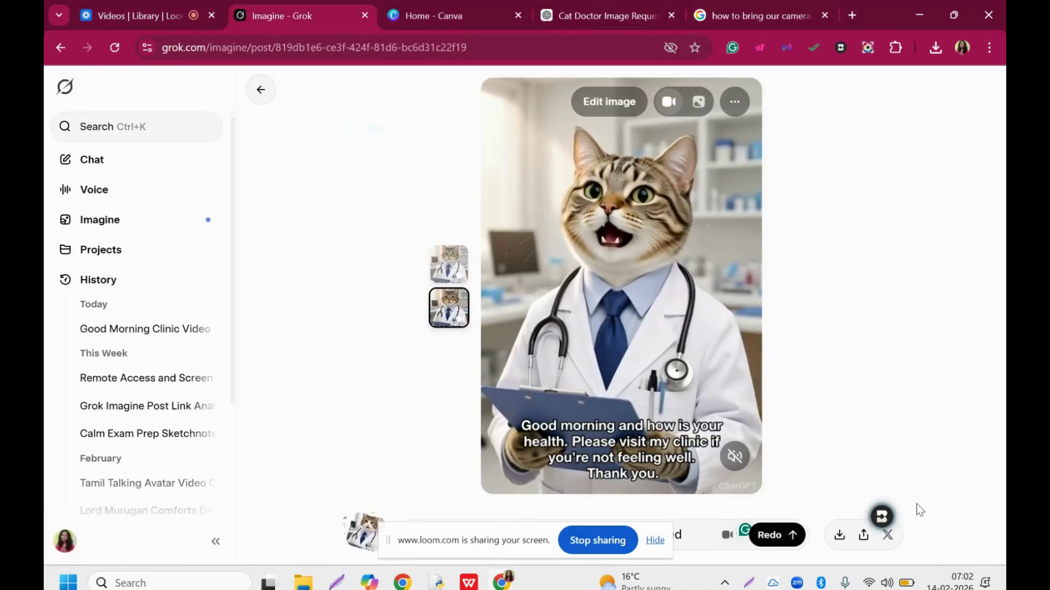
{"action": "left_click", "coordinate": [259, 90]}
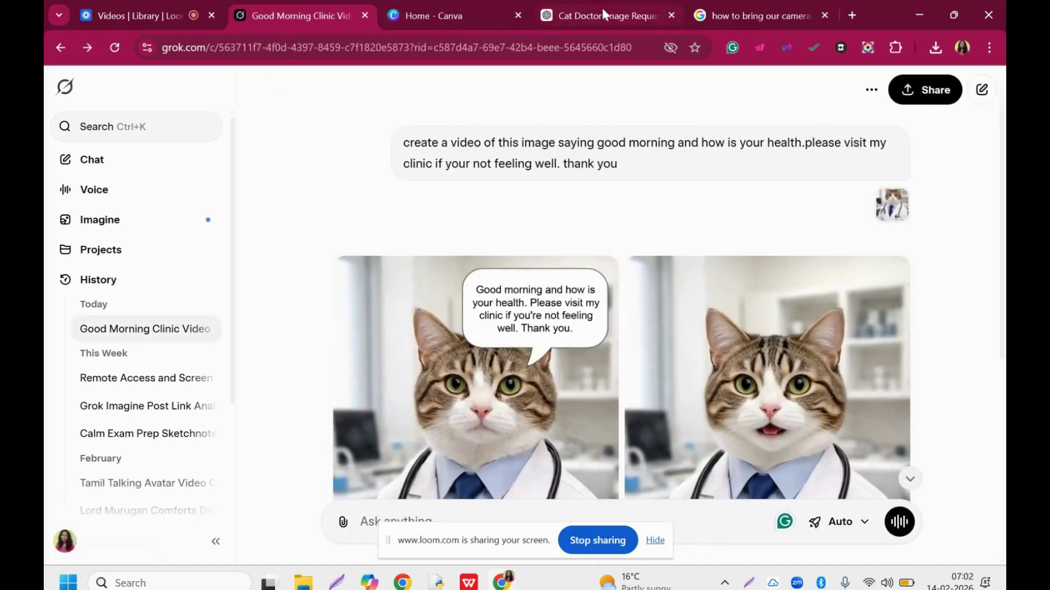
Switch to ChatGPT and go back from the Cat Doctor Image Request chat to the empty start page
{"action": "left_click", "coordinate": [602, 8]}
{"action": "left_click", "coordinate": [53, 49]}
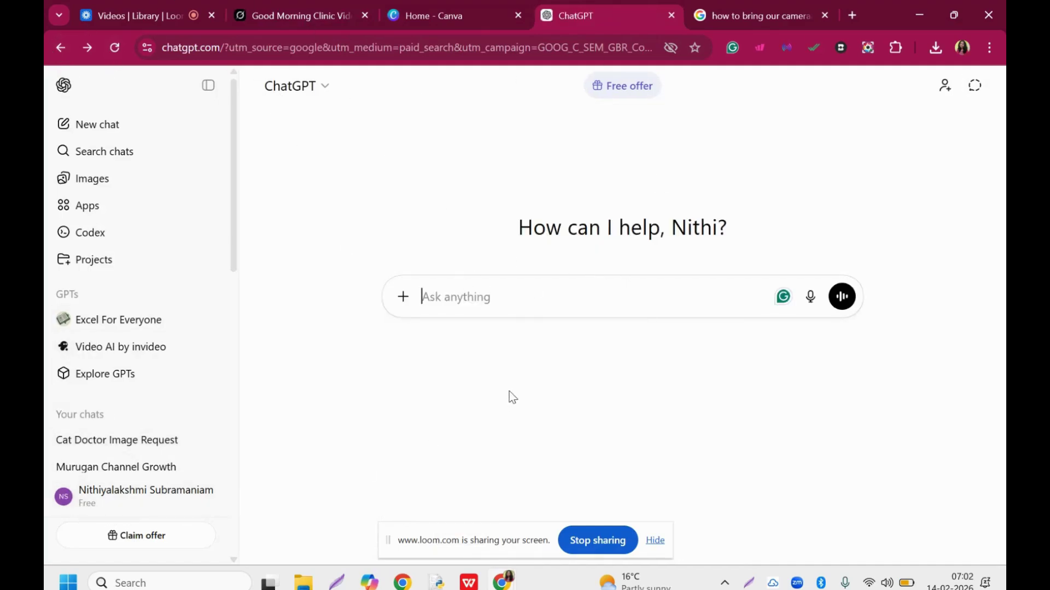
{"action": "left_click", "coordinate": [152, 10]}
{"action": "mouse_move", "coordinate": [844, 407]}
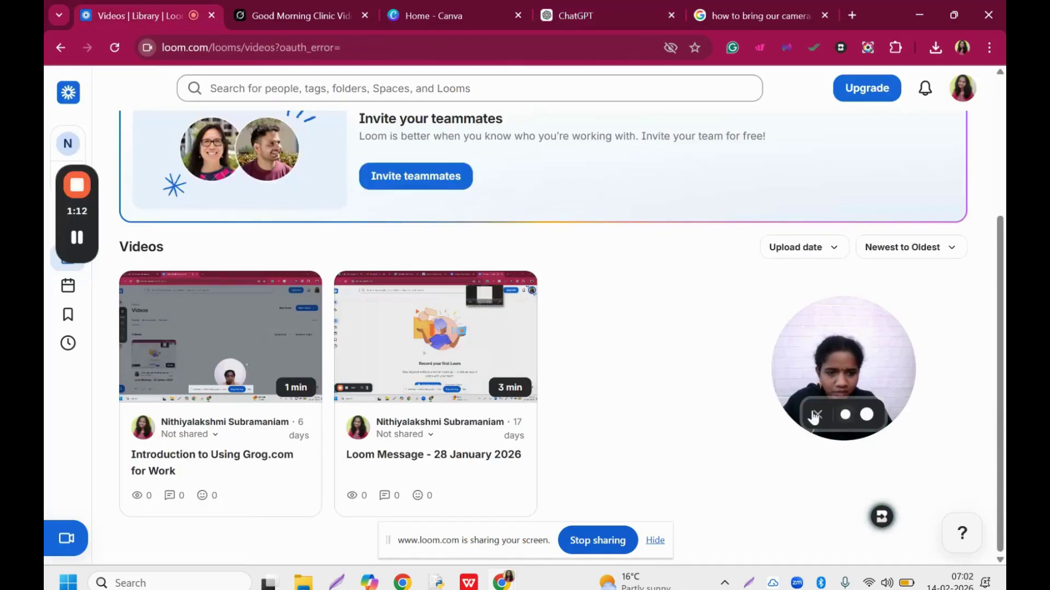
{"action": "left_click_drag", "start_coordinate": [844, 411], "coordinate": [895, 452]}
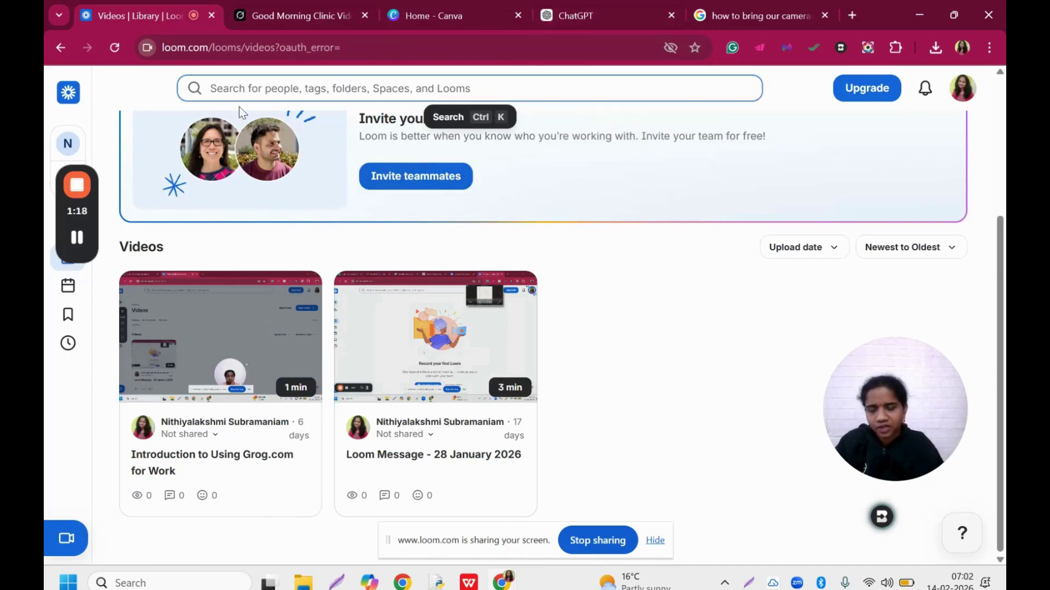
Submit the prompt "create an image of cat being a doctor" in a new ChatGPT chat
{"action": "left_click", "coordinate": [563, 12]}
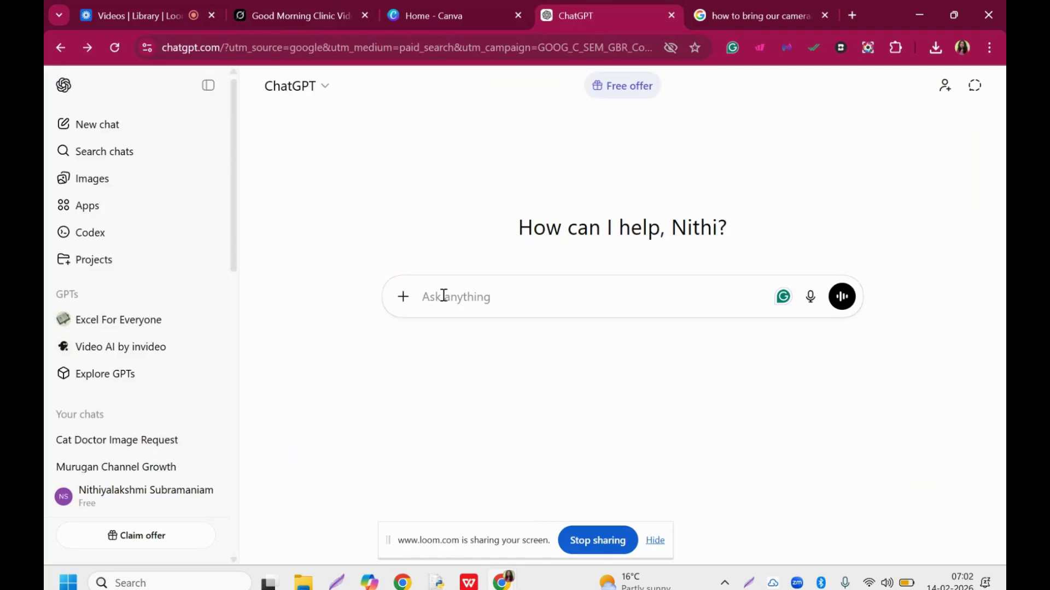
{"action": "type", "text": "cat"}
{"action": "key", "text": "BackSpace"}
{"action": "key", "text": "BackSpace"}
{"action": "type", "text": "create"}
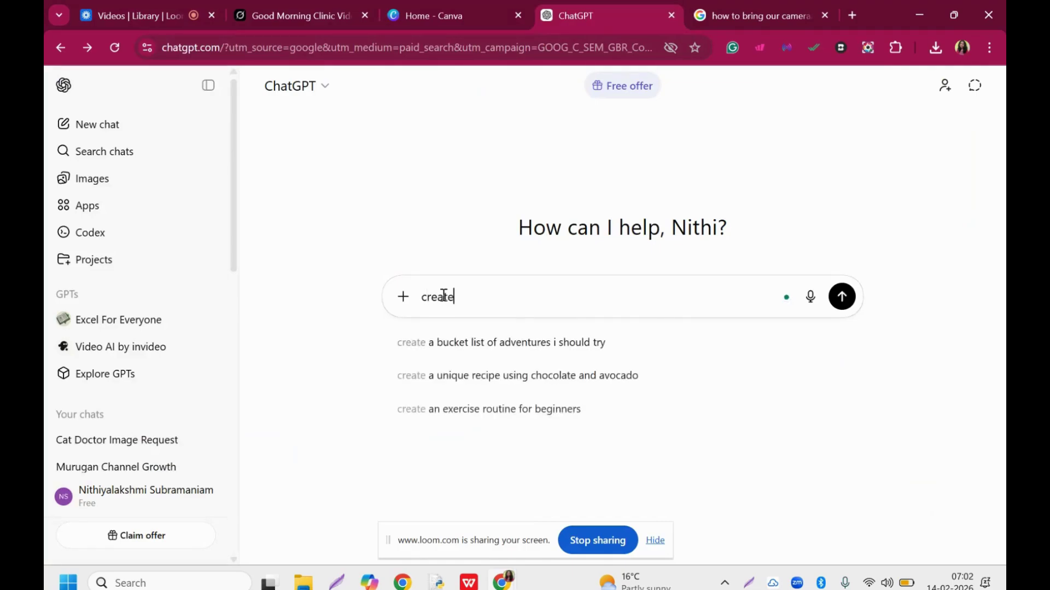
{"action": "type", "text": " an image a"}
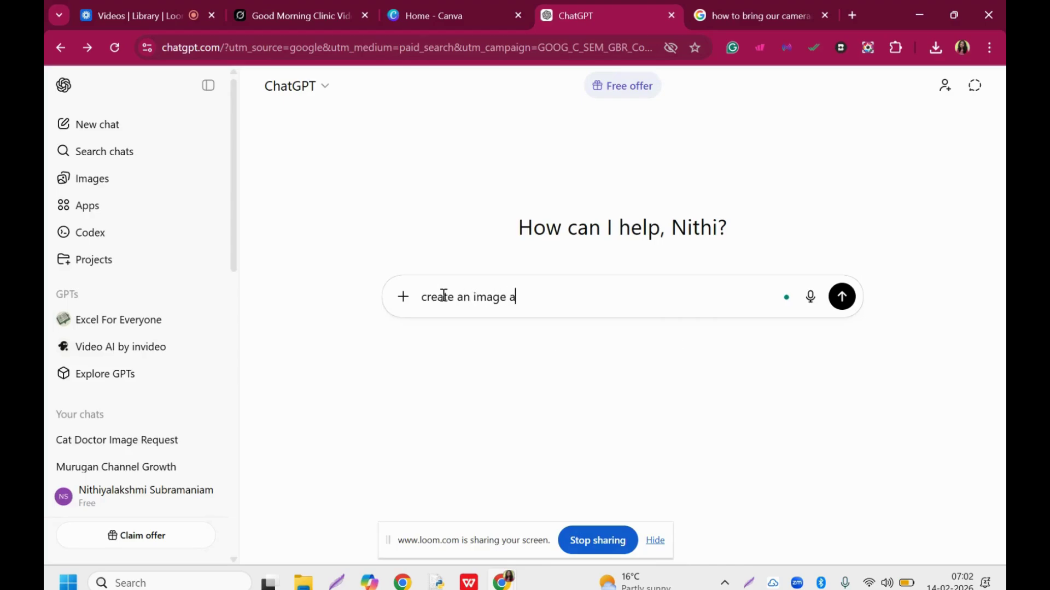
{"action": "type", "text": "s a doctor"}
{"action": "key", "text": "BackSpace"}
{"action": "key", "text": "BackSpace"}
{"action": "key", "text": "BackSpace"}
{"action": "key", "text": "BackSpace"}
{"action": "key", "text": "BackSpace"}
{"action": "key", "text": "BackSpace"}
{"action": "key", "text": "BackSpace"}
{"action": "key", "text": "BackSpace"}
{"action": "key", "text": "BackSpace"}
{"action": "key", "text": "BackSpace"}
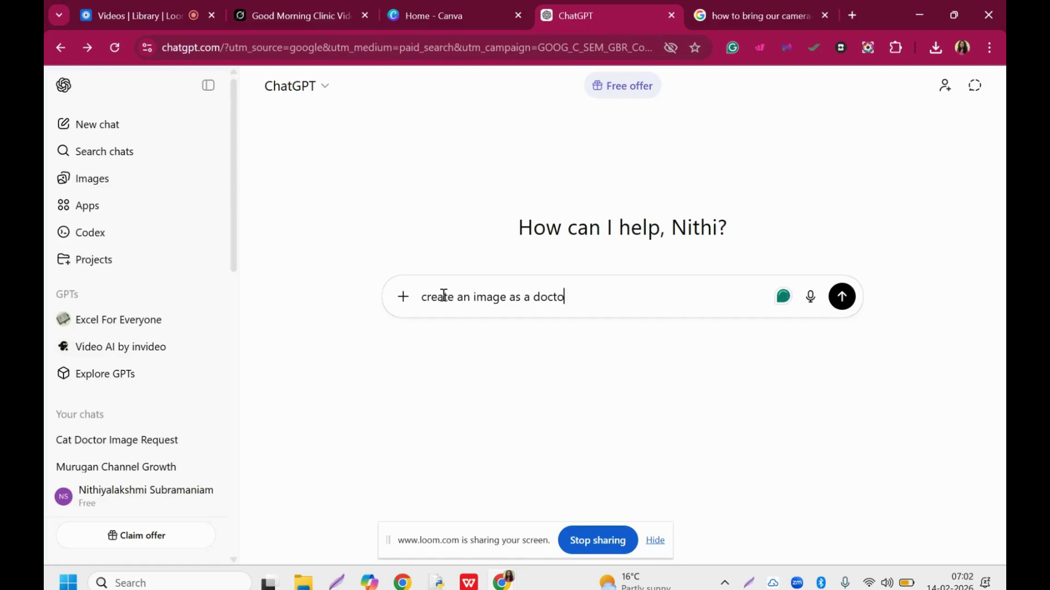
{"action": "type", "text": "of "}
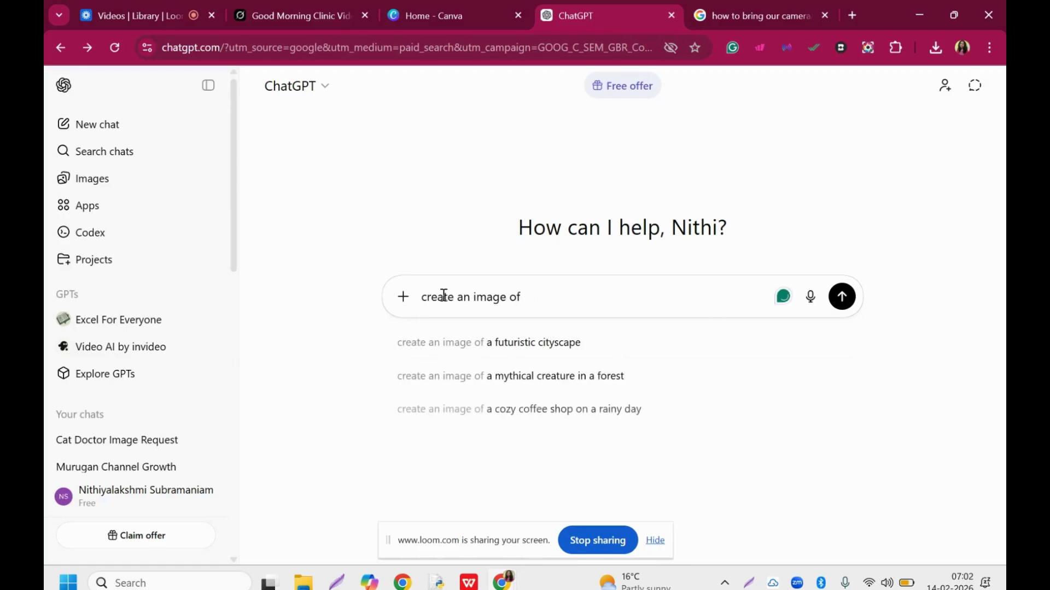
{"action": "type", "text": "cat "}
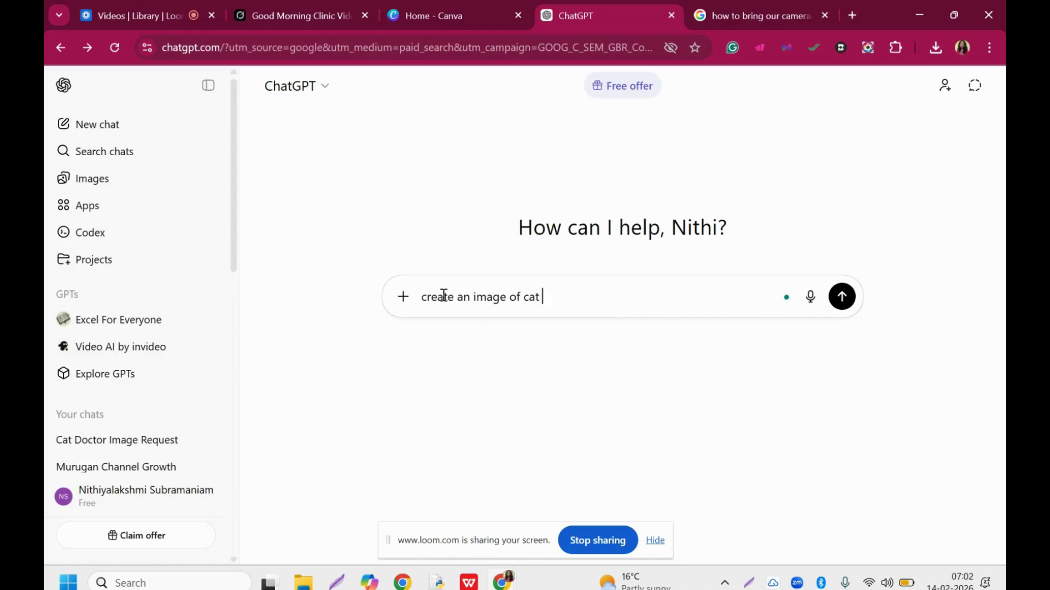
{"action": "type", "text": "being a doctor"}
{"action": "key", "text": "Return"}
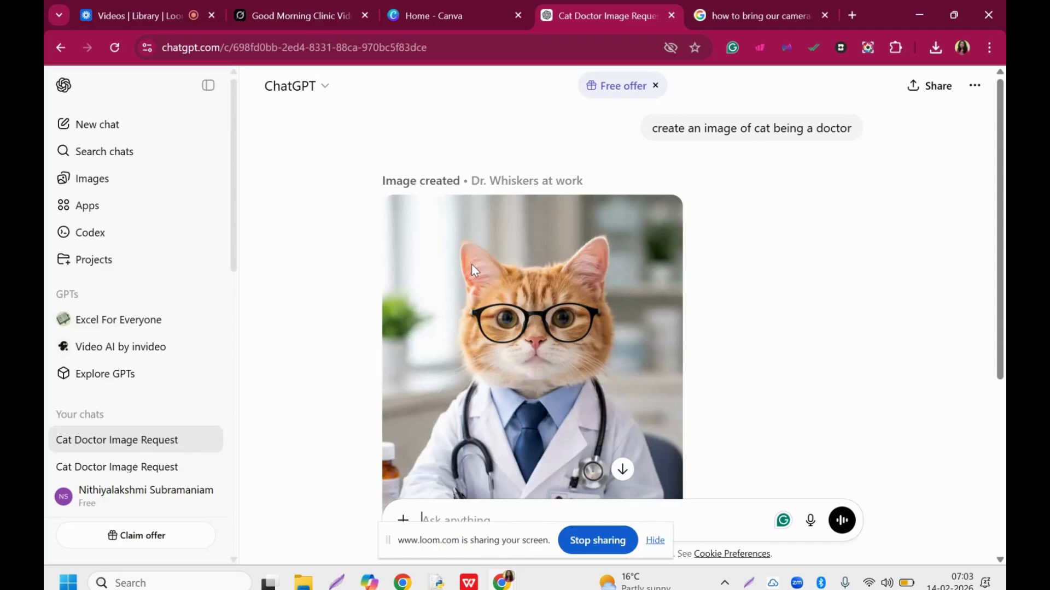
Download the generated orange cat doctor image to the Desktop as "cat as doctor2.png"
{"action": "scroll", "coordinate": [736, 250], "scroll_direction": "down", "scroll_amount": 4}
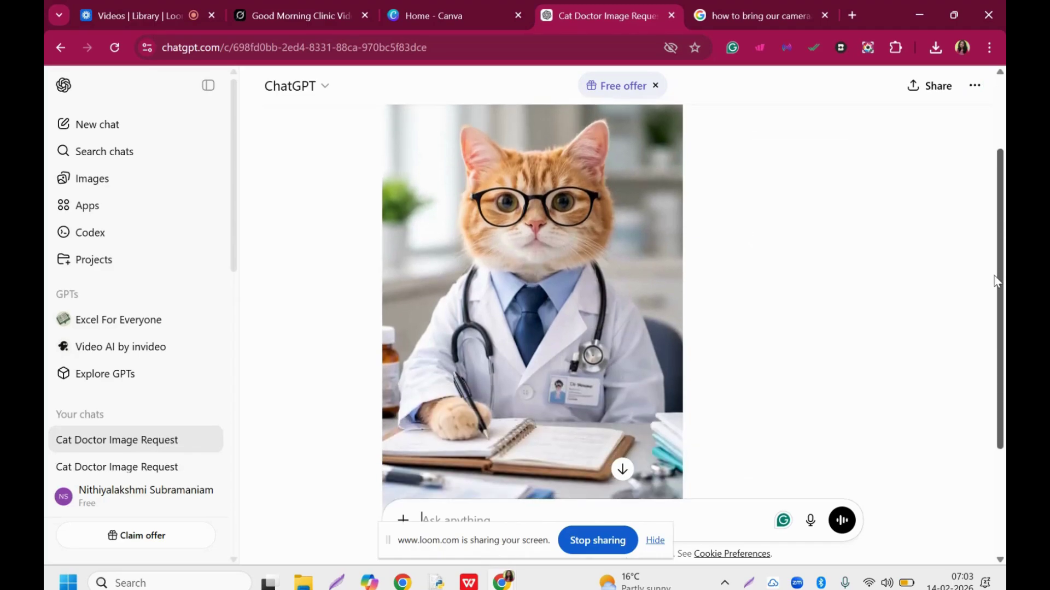
{"action": "scroll", "coordinate": [982, 222], "scroll_direction": "up", "scroll_amount": 4}
{"action": "scroll", "coordinate": [963, 276], "scroll_direction": "down", "scroll_amount": 4}
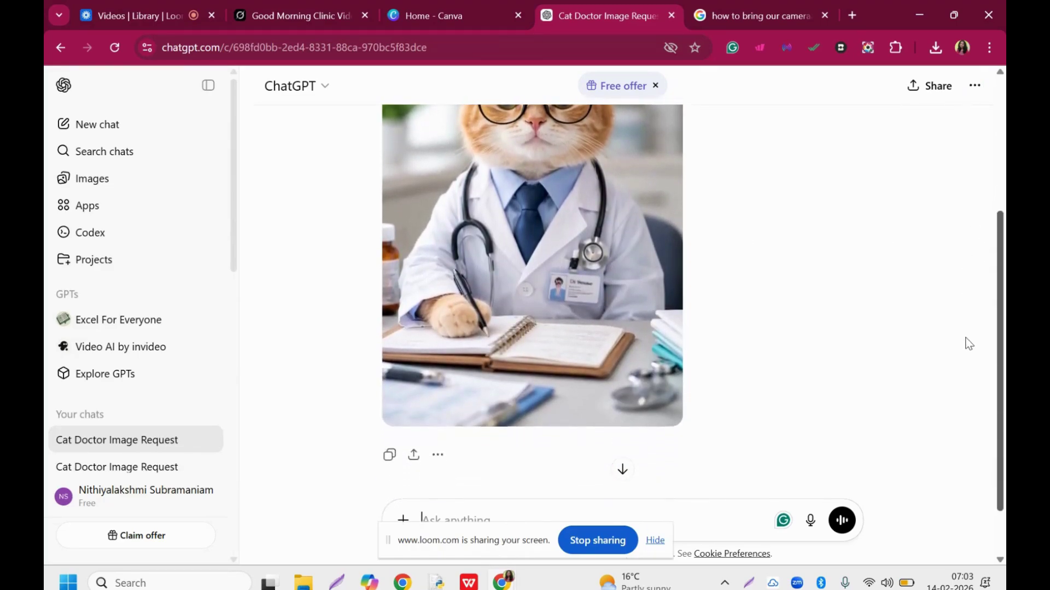
{"action": "scroll", "coordinate": [965, 297], "scroll_direction": "up", "scroll_amount": 2}
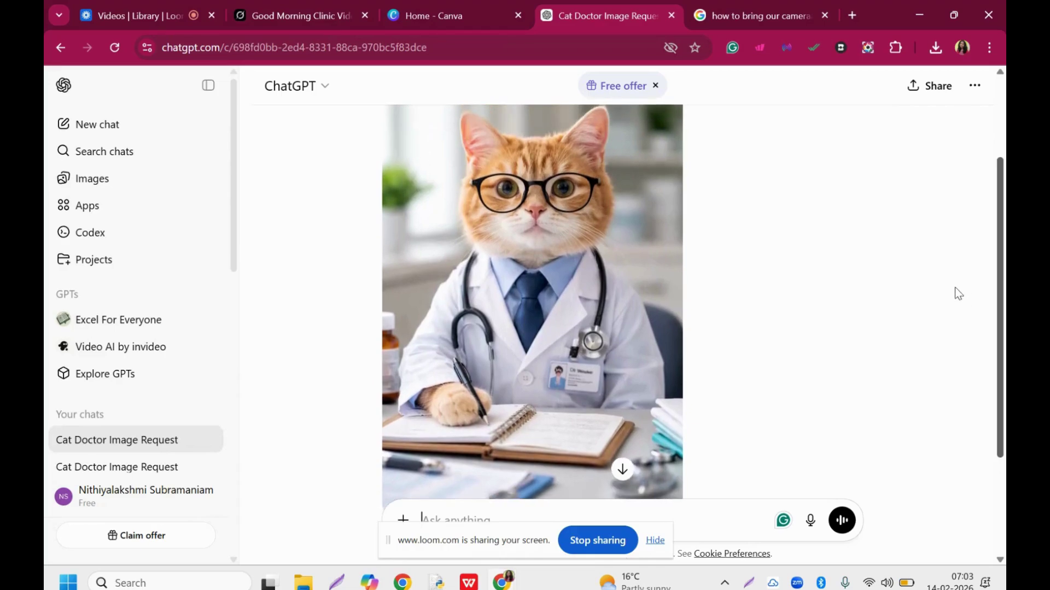
{"action": "scroll", "coordinate": [954, 287], "scroll_direction": "down", "scroll_amount": 1}
{"action": "mouse_move", "coordinate": [395, 363]}
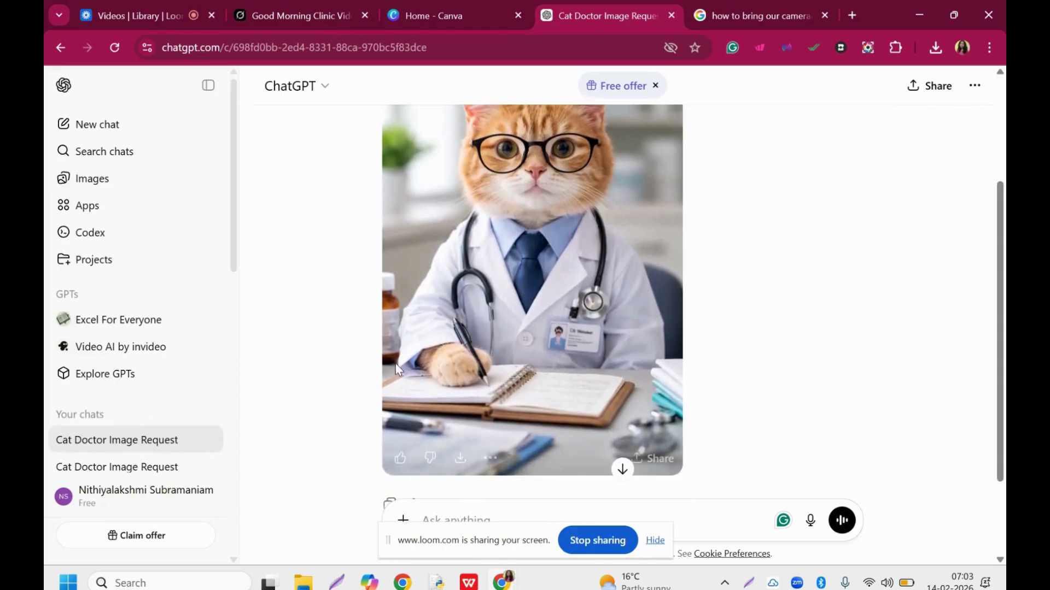
{"action": "left_click", "coordinate": [459, 464]}
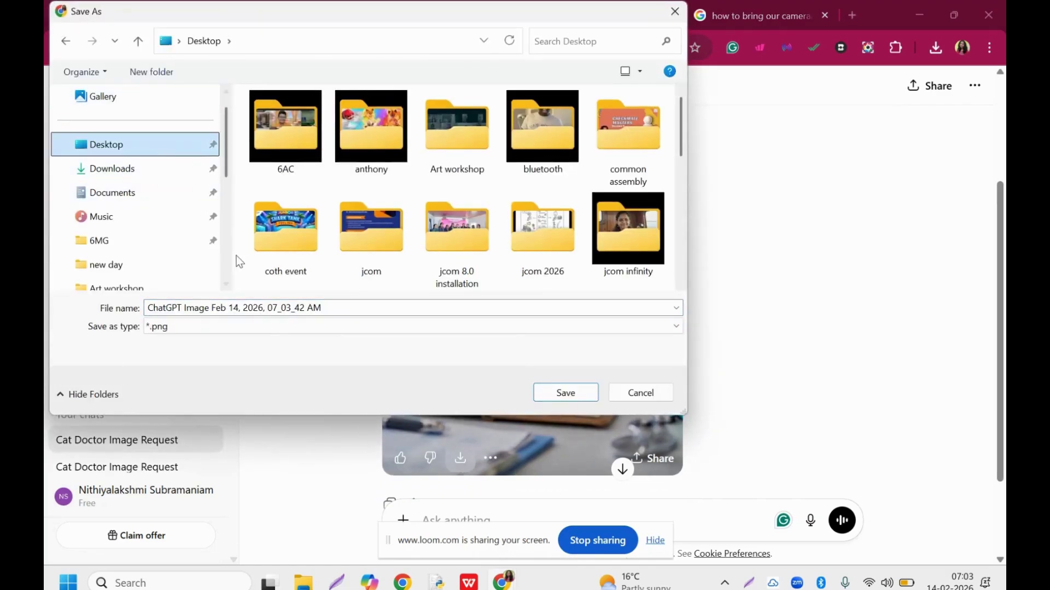
{"action": "left_click", "coordinate": [239, 306]}
{"action": "type", "text": "cat as"}
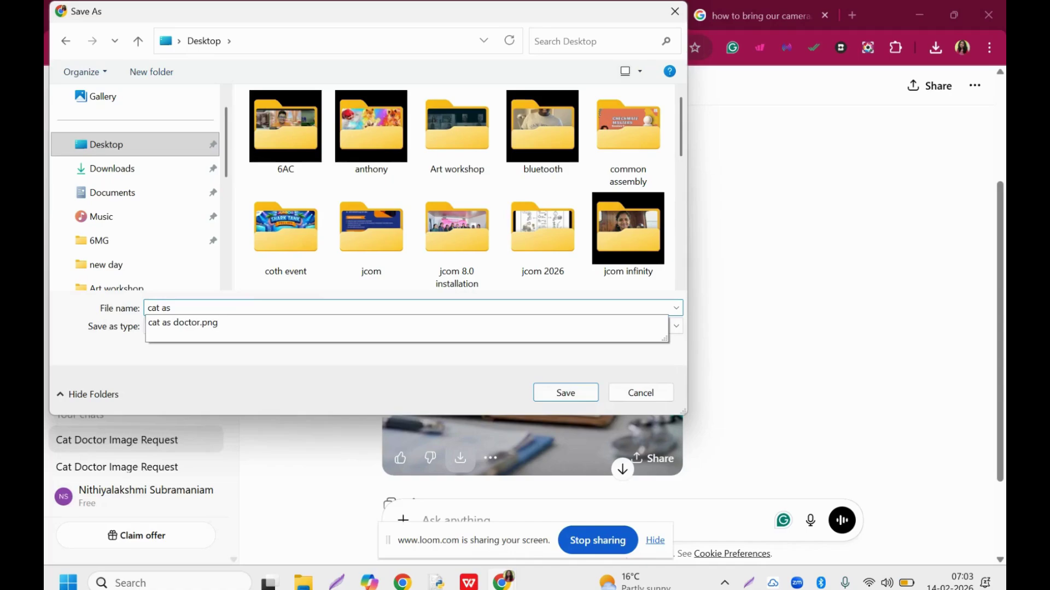
{"action": "key", "text": "Down"}
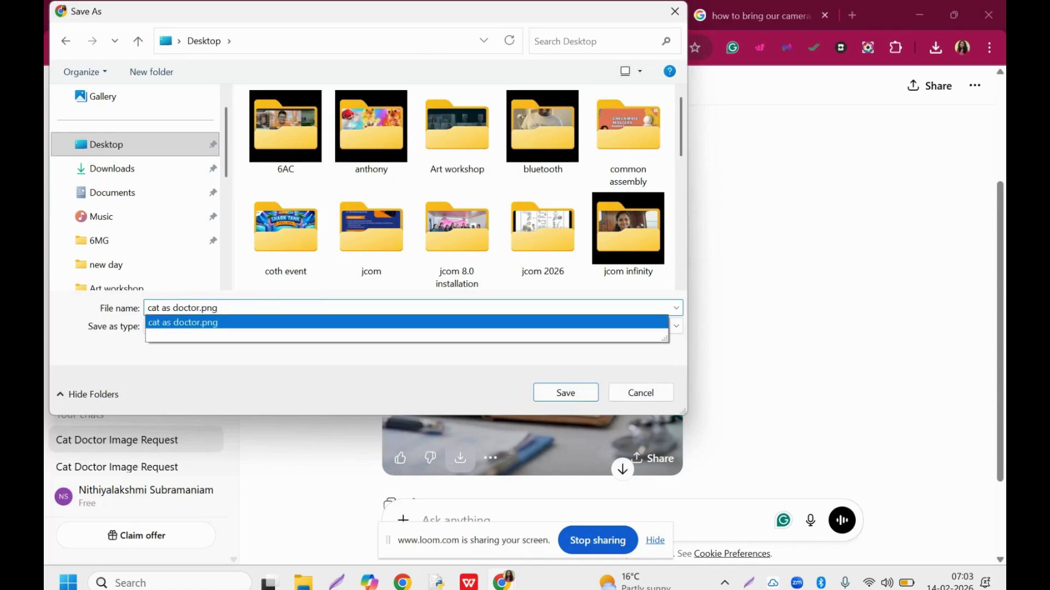
{"action": "key", "text": "Return"}
{"action": "key", "text": "Return"}
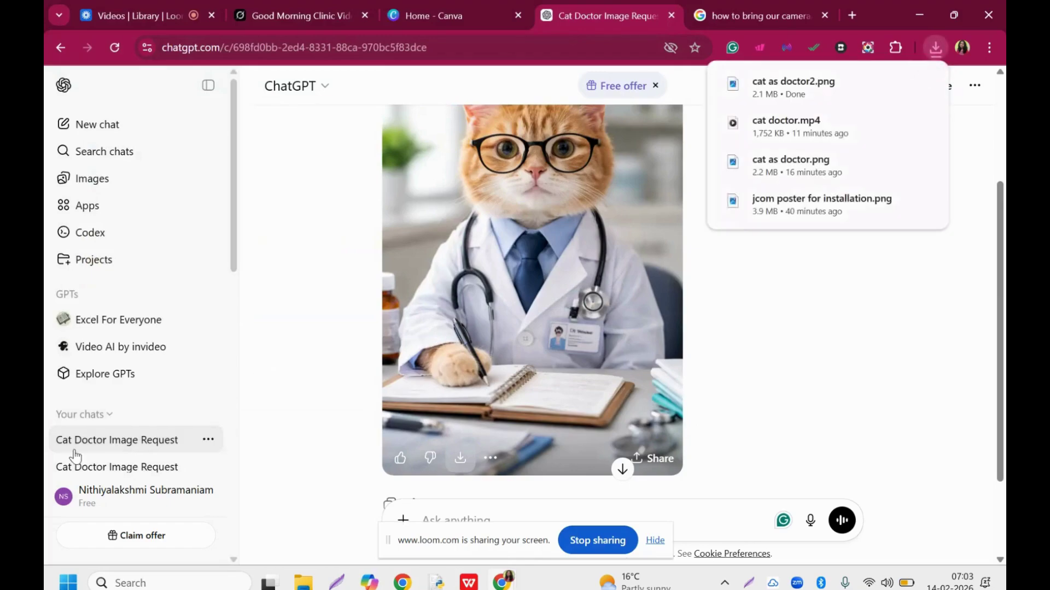
Open the earlier Cat Doctor Image Request chat and review its prompt and tabby cat image
{"action": "left_click", "coordinate": [77, 466]}
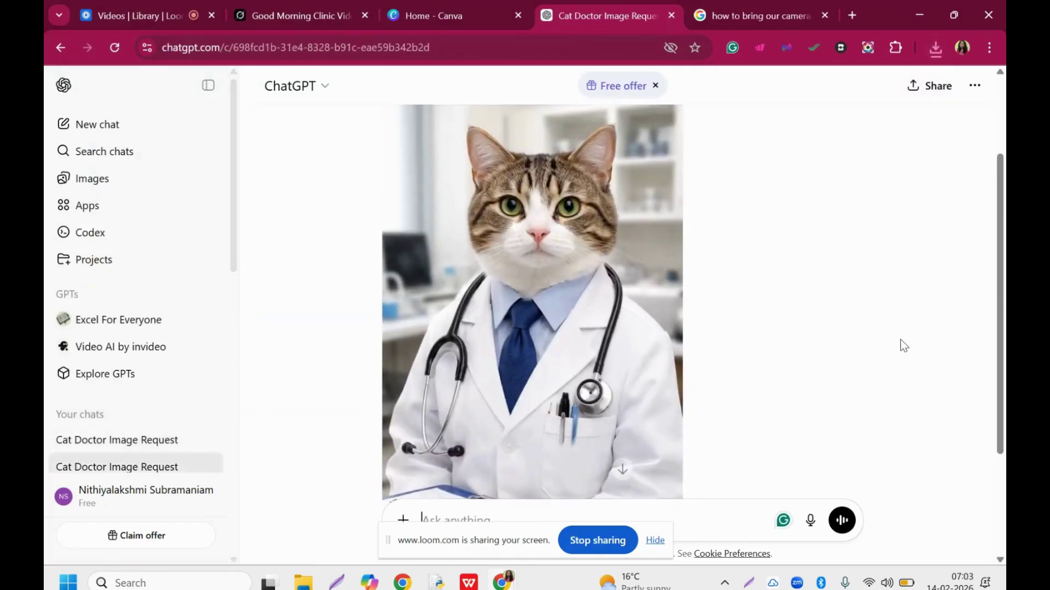
{"action": "scroll", "coordinate": [903, 345], "scroll_direction": "up", "scroll_amount": 2}
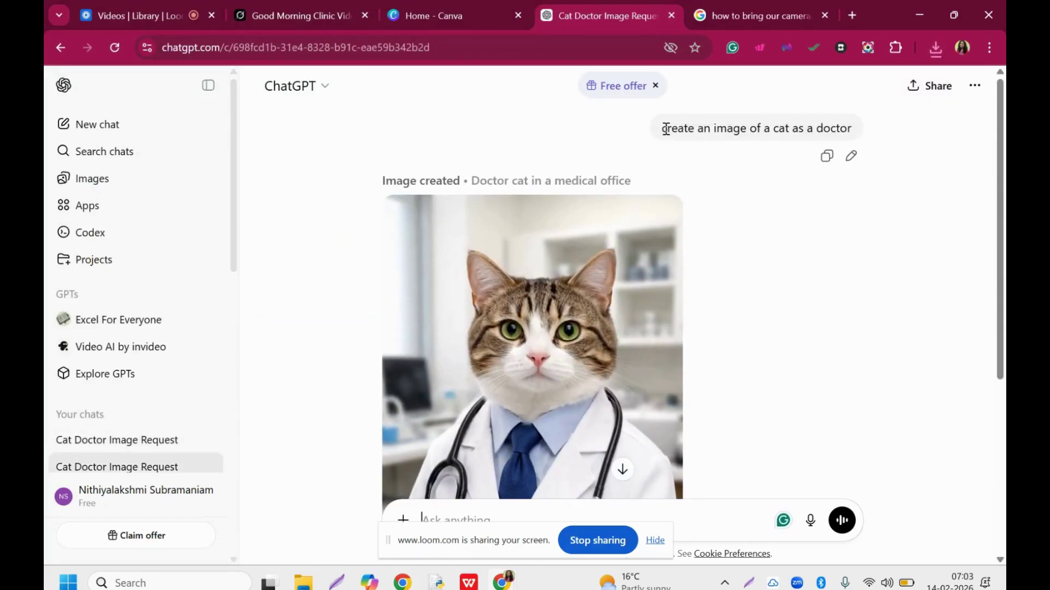
{"action": "left_click_drag", "start_coordinate": [665, 129], "coordinate": [850, 129]}
{"action": "left_click", "coordinate": [943, 146]}
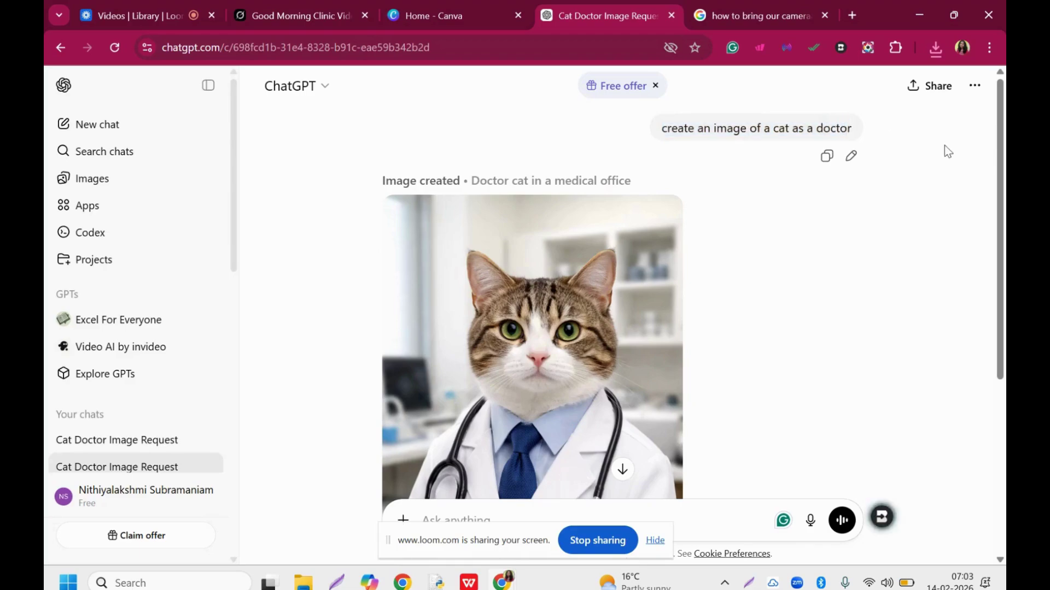
{"action": "left_click_drag", "start_coordinate": [1003, 240], "coordinate": [1002, 302]}
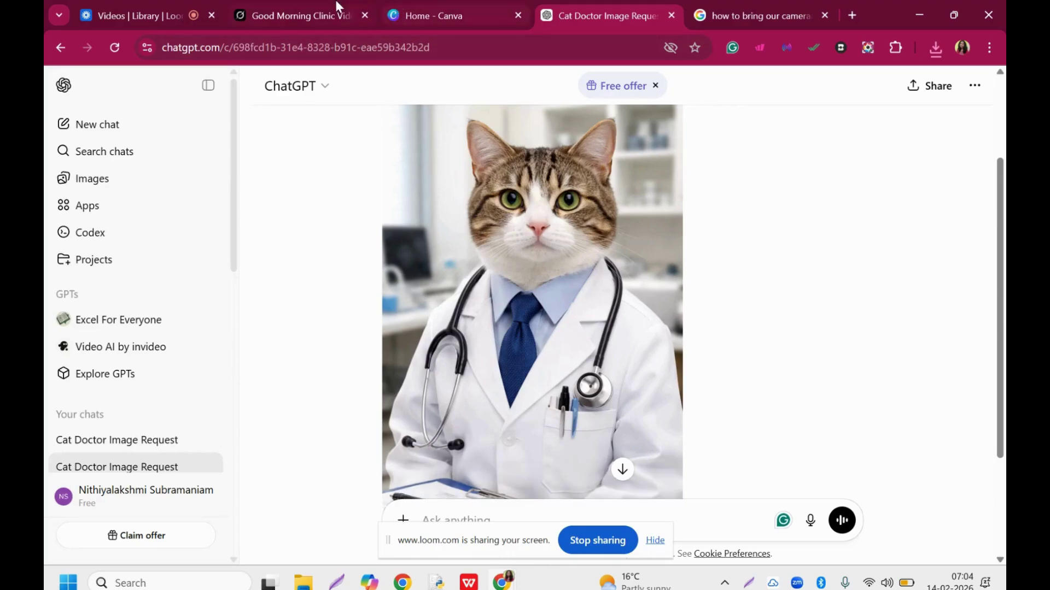
Switch to Grok and look over the two cat doctor images in the Good Morning Clinic Video conversation
{"action": "left_click", "coordinate": [324, 20]}
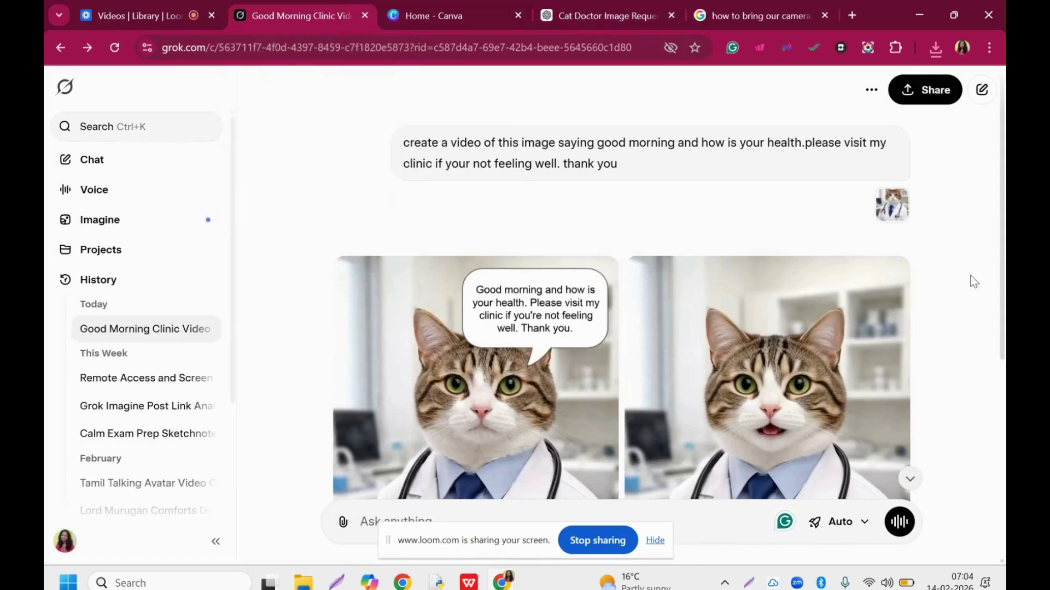
{"action": "scroll", "coordinate": [998, 273], "scroll_direction": "down", "scroll_amount": 2}
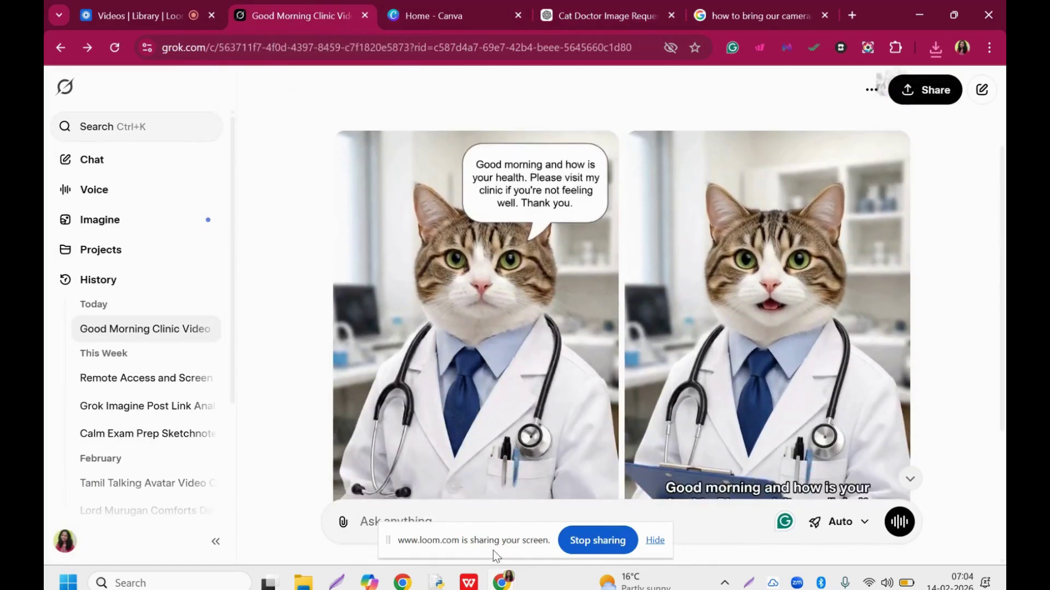
{"action": "left_click", "coordinate": [177, 7]}
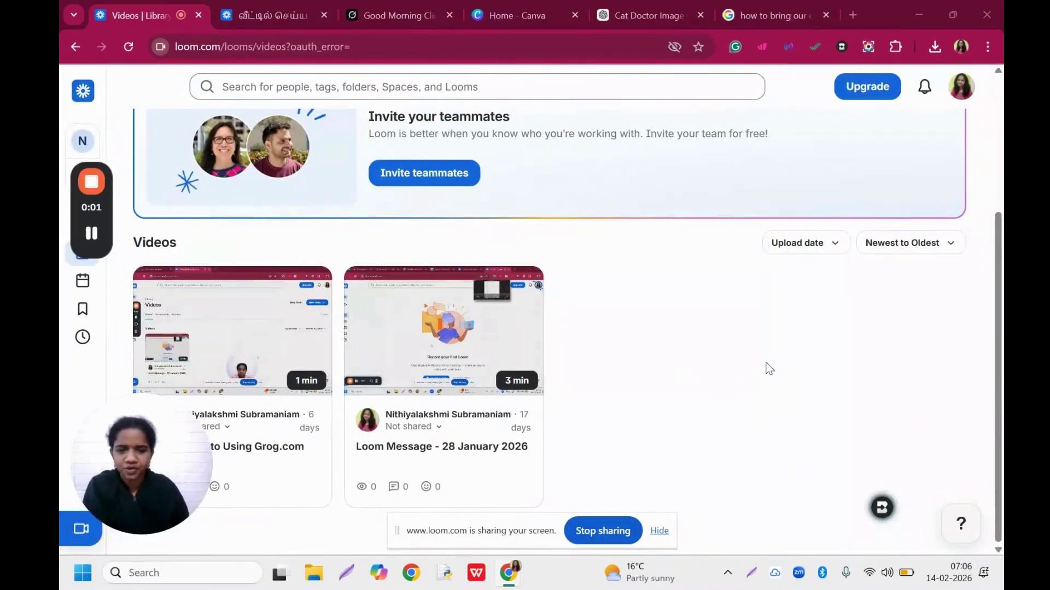
In the Grok conversation, turn the cat doctor image with the caption over the clipboard into a video
{"action": "mouse_move", "coordinate": [529, 346]}
{"action": "left_click", "coordinate": [377, 6]}
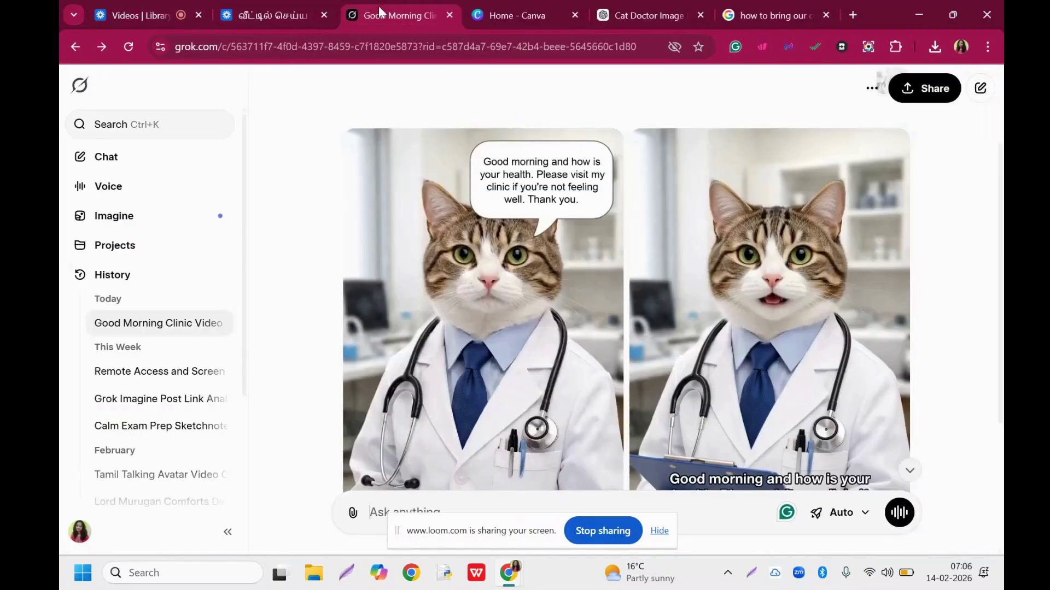
{"action": "scroll", "coordinate": [842, 448], "scroll_direction": "up", "scroll_amount": 3}
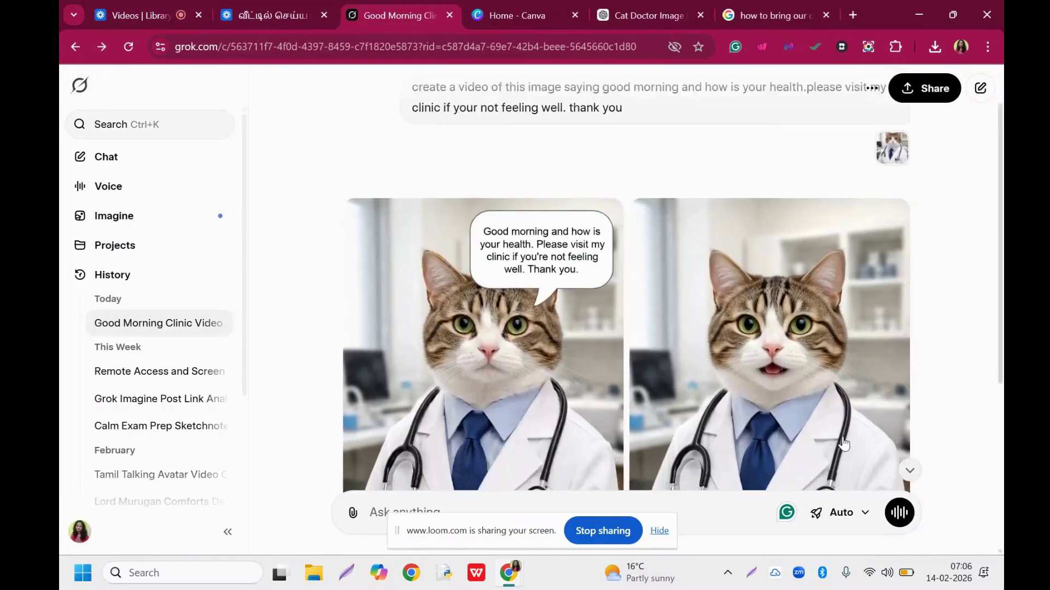
{"action": "left_click_drag", "start_coordinate": [999, 344], "coordinate": [999, 474]}
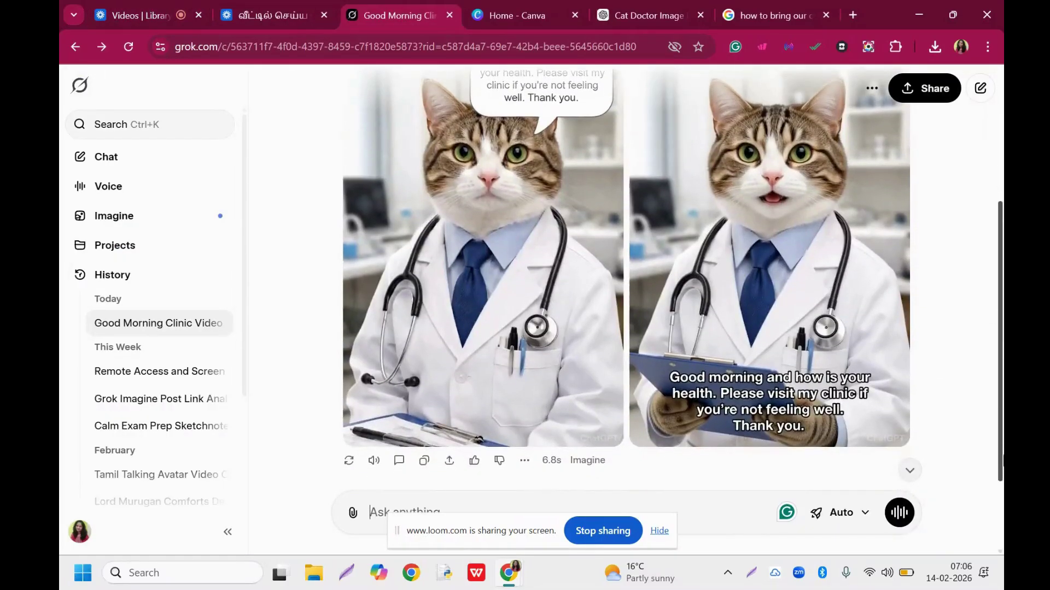
{"action": "mouse_move", "coordinate": [866, 432]}
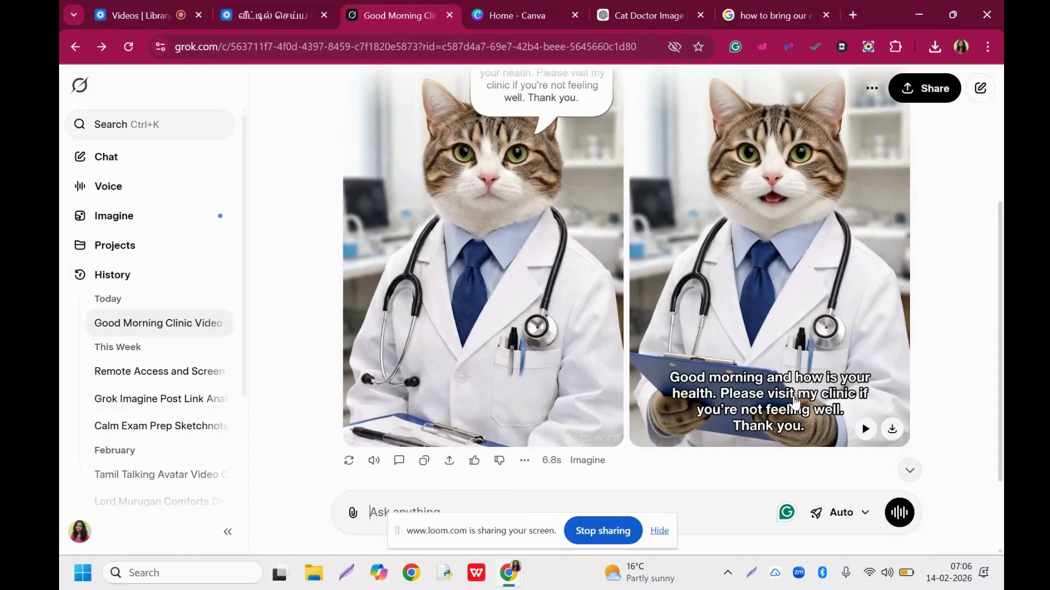
{"action": "left_click", "coordinate": [865, 430]}
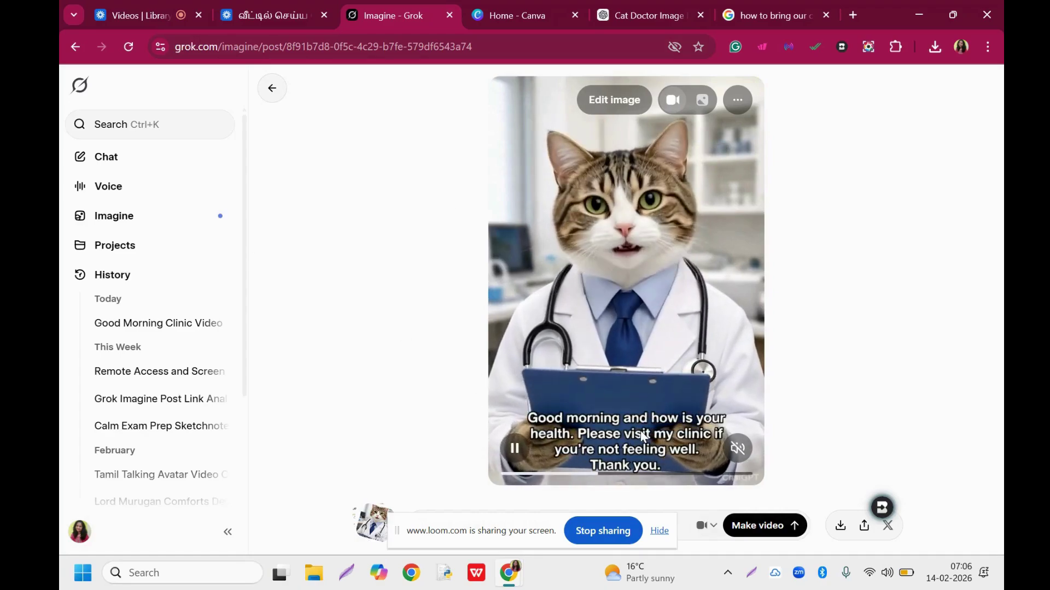
Play the generated tabby cat doctor video with sound, mute it again, and move the screen-sharing notice away from the prompt field
{"action": "left_click", "coordinate": [730, 451]}
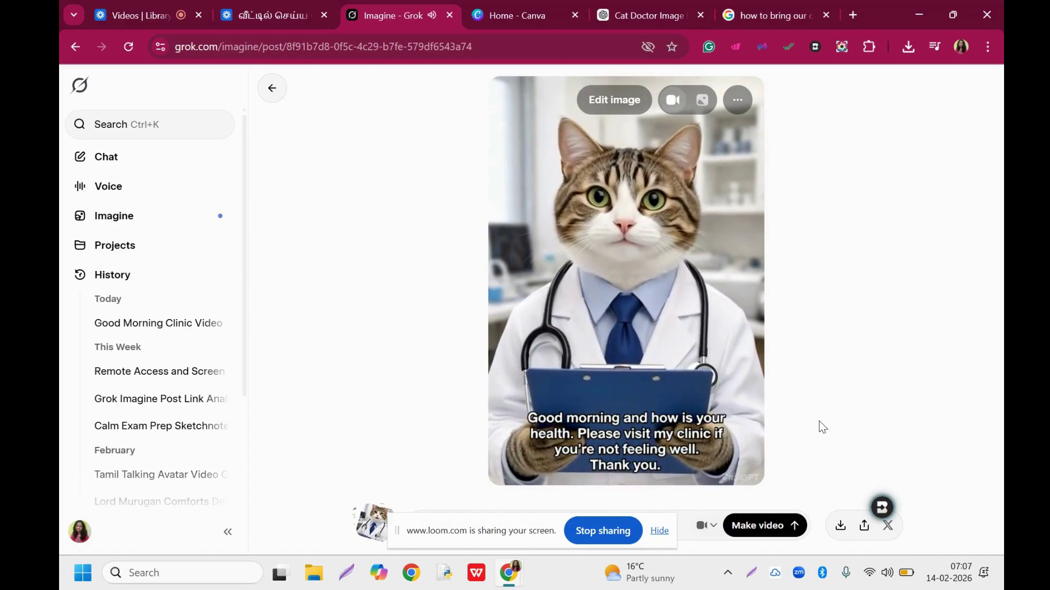
{"action": "left_click", "coordinate": [740, 449]}
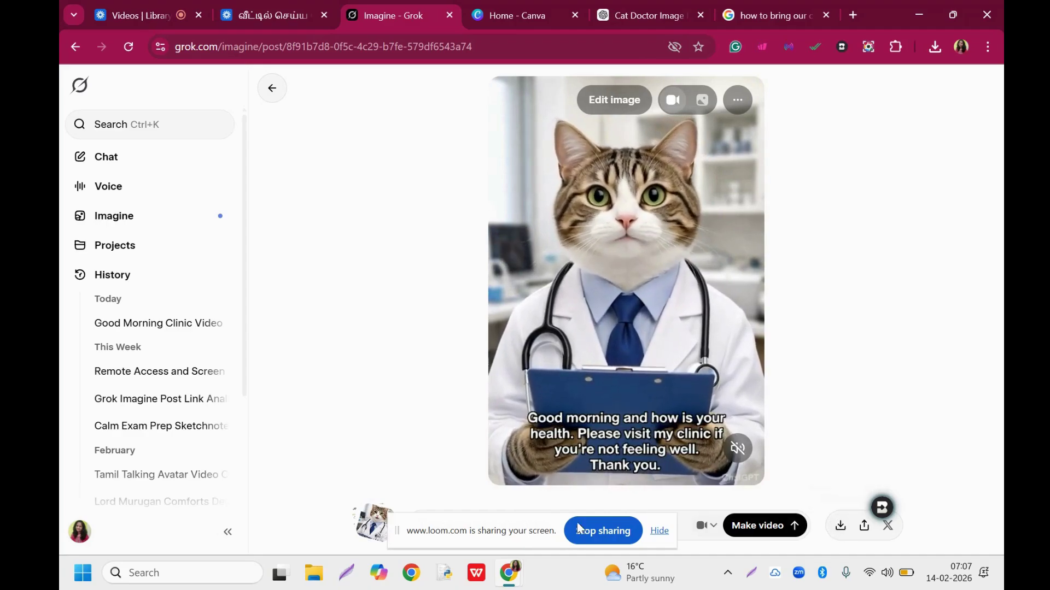
{"action": "left_click_drag", "start_coordinate": [506, 534], "coordinate": [144, 492]}
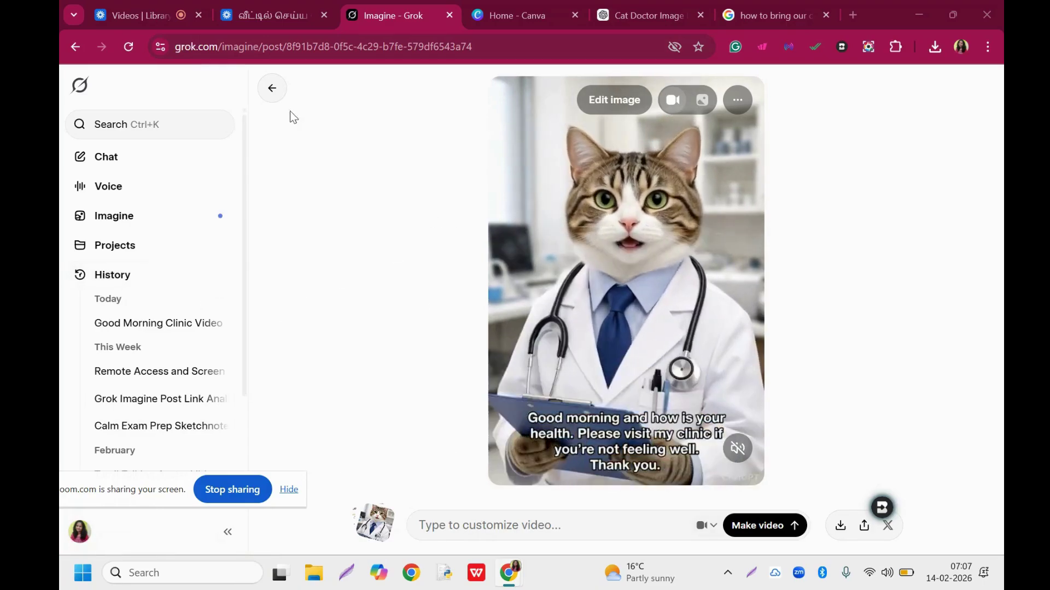
Attach "cat as doctor2" in the clinic conversation and submit "make this image to speak about summer and drink lot of water, so you wont dehydrate."
{"action": "left_click", "coordinate": [271, 88]}
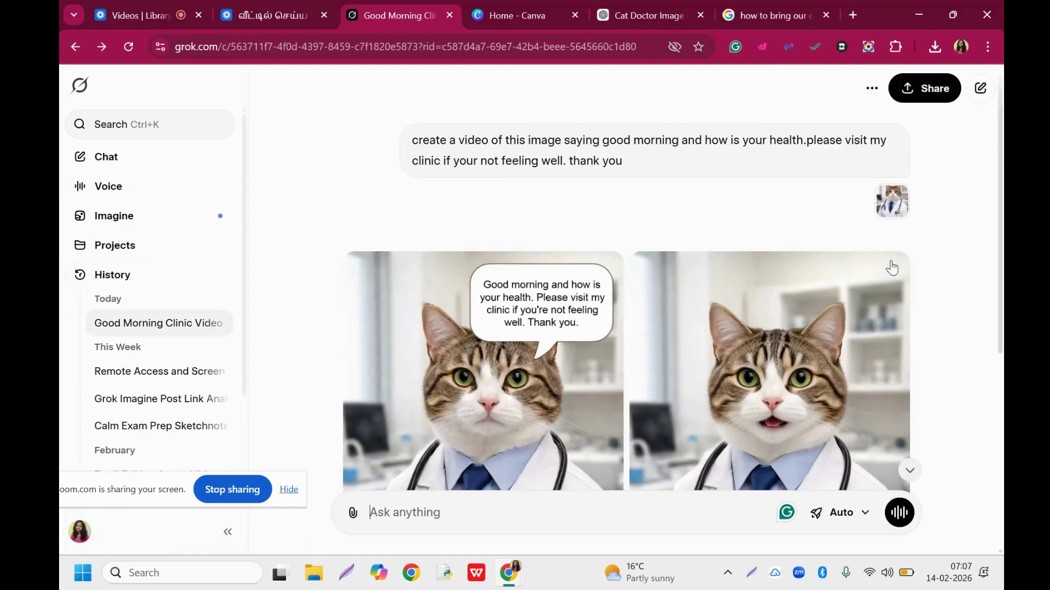
{"action": "scroll", "coordinate": [891, 268], "scroll_direction": "down", "scroll_amount": 5}
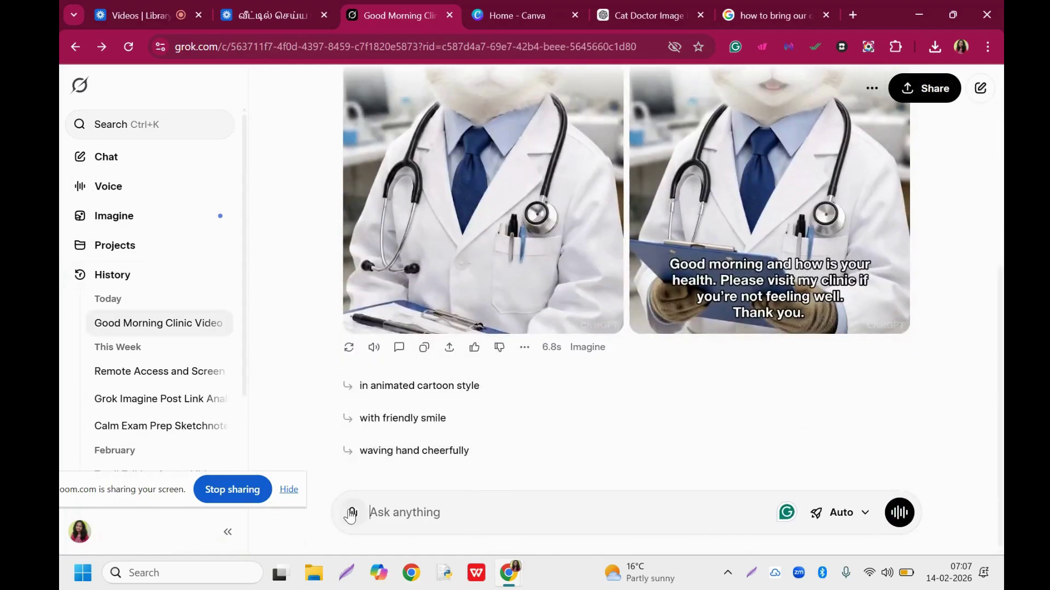
{"action": "left_click", "coordinate": [352, 514]}
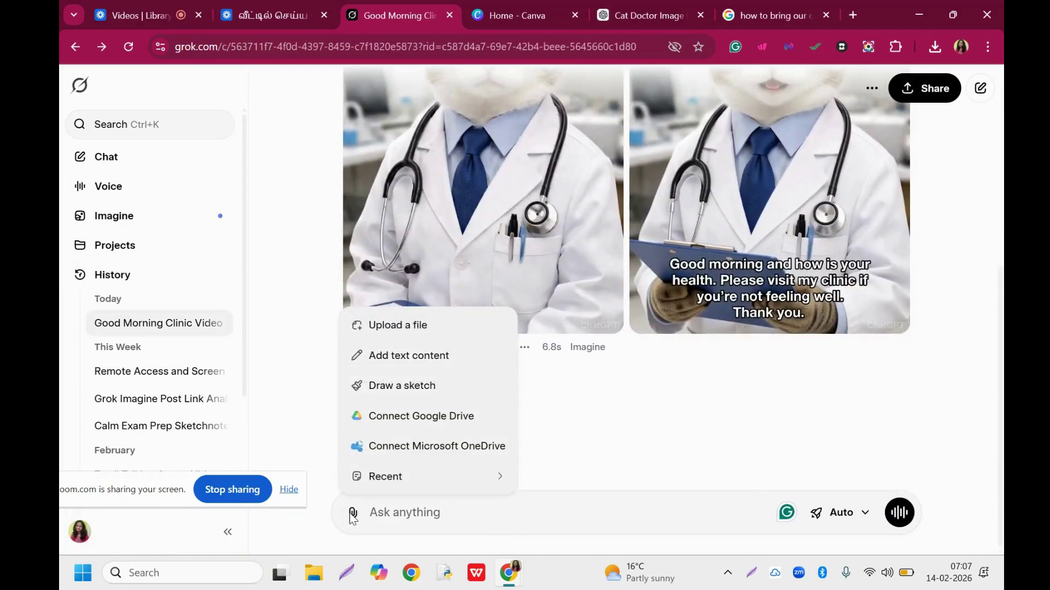
{"action": "left_click", "coordinate": [391, 336]}
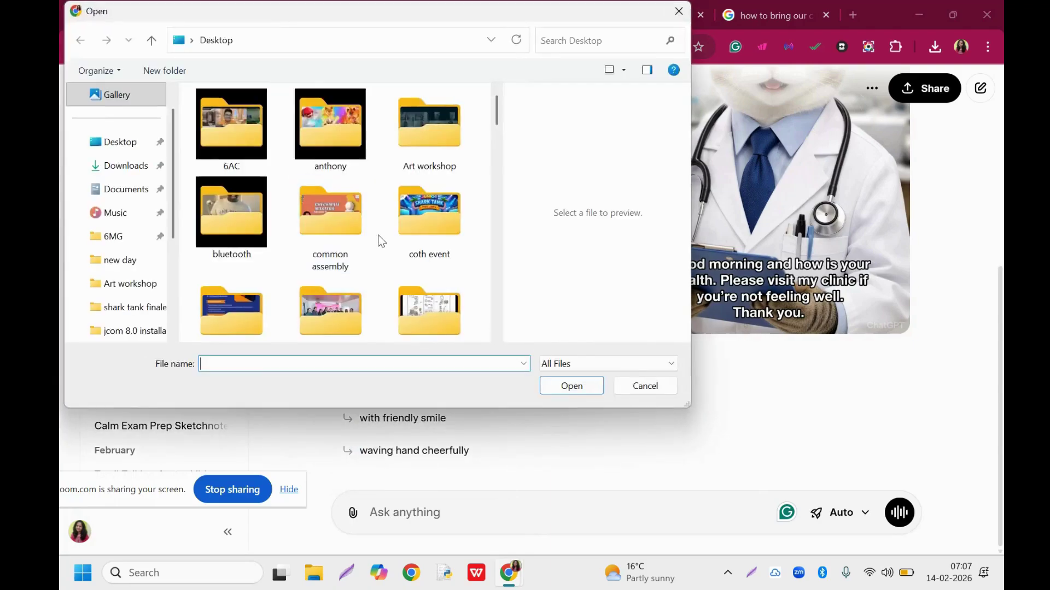
{"action": "left_click_drag", "start_coordinate": [498, 107], "coordinate": [506, 185]}
{"action": "left_click", "coordinate": [228, 176]}
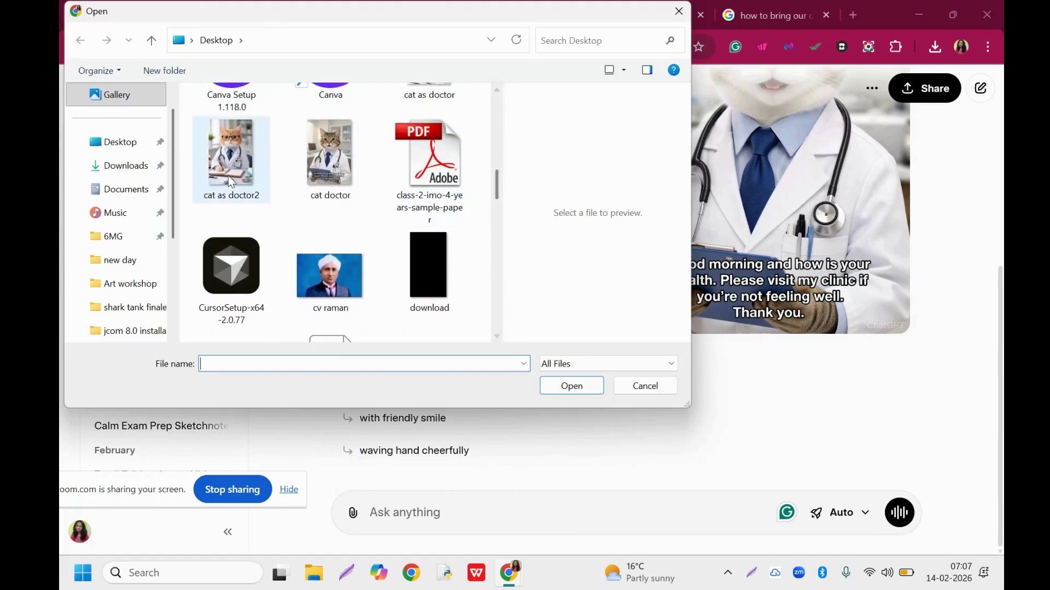
{"action": "left_click", "coordinate": [553, 386]}
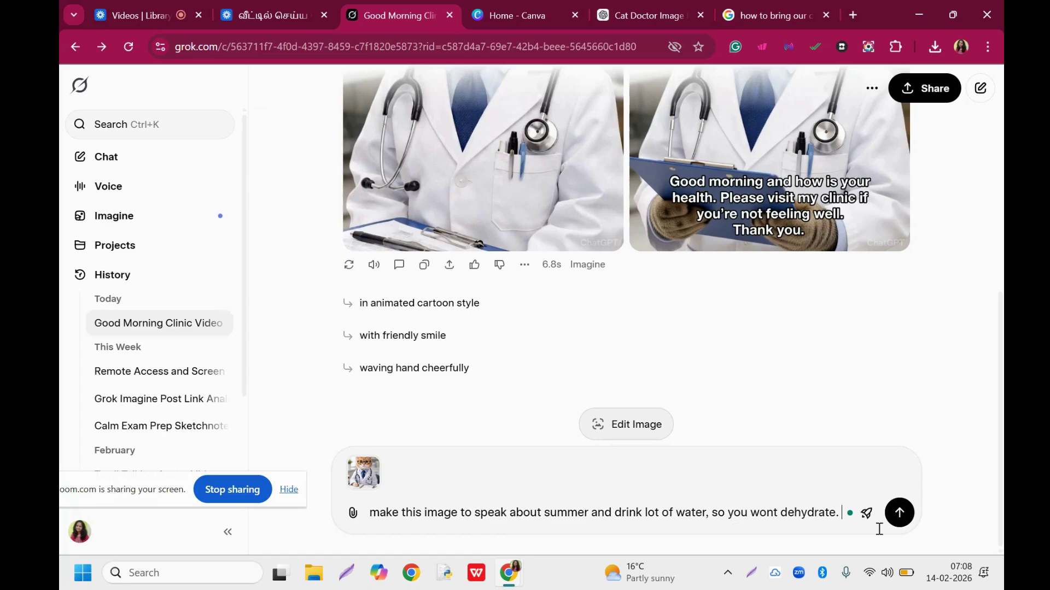
{"action": "left_click", "coordinate": [903, 522]}
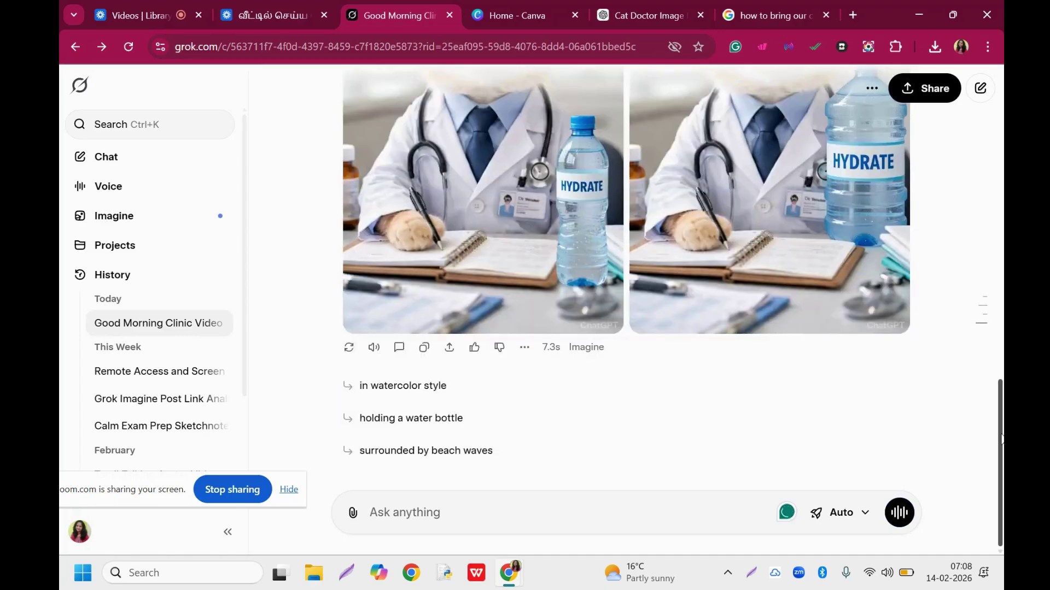
Turn the orange cat doctor image with the smaller HYDRATE bottle into a video and play it with sound before muting it
{"action": "scroll", "coordinate": [803, 328], "scroll_direction": "up", "scroll_amount": 3}
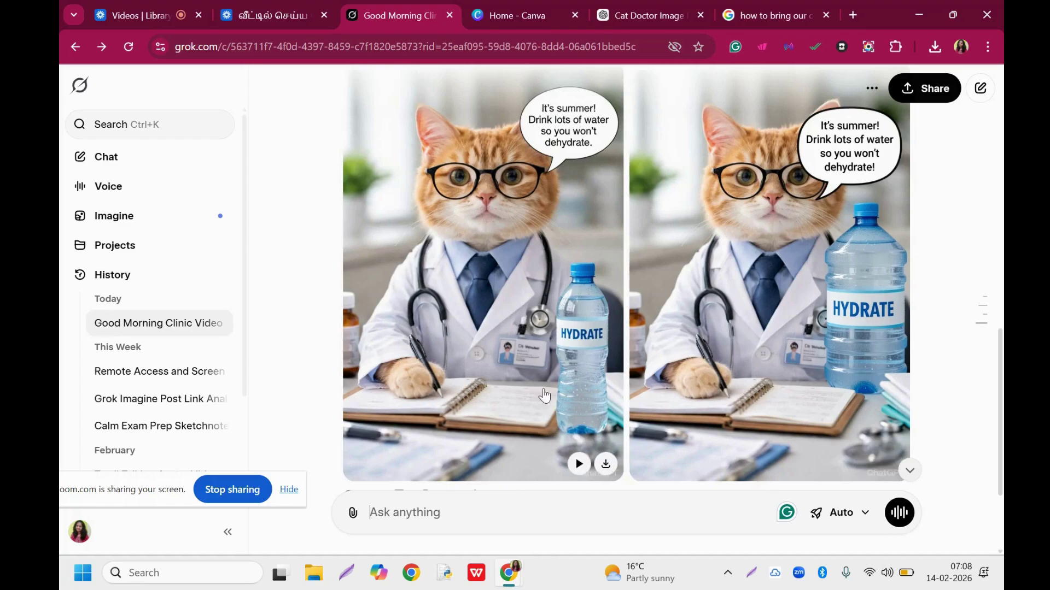
{"action": "left_click", "coordinate": [579, 466]}
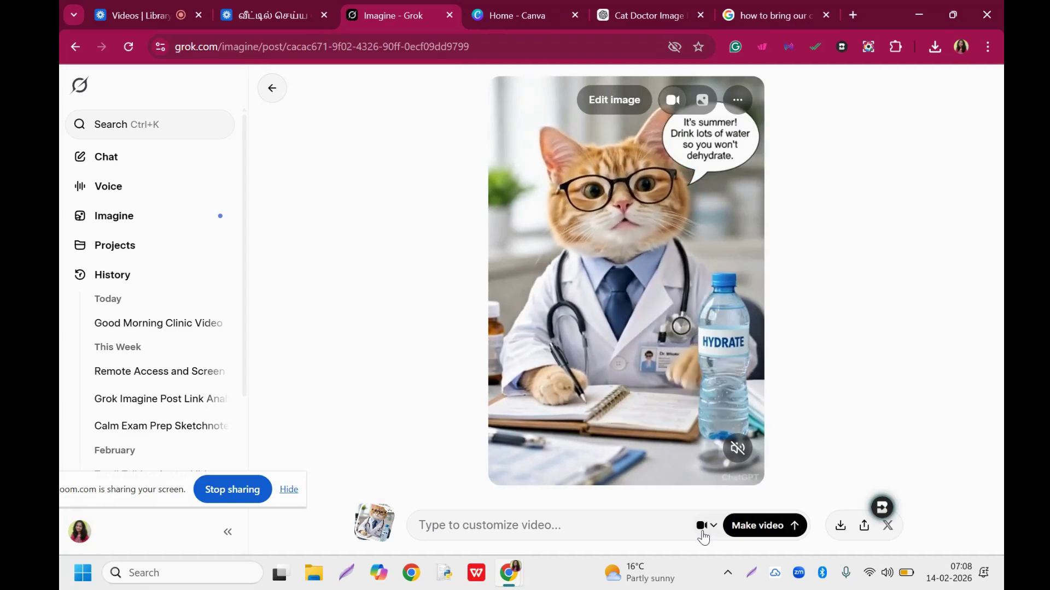
{"action": "left_click", "coordinate": [737, 449]}
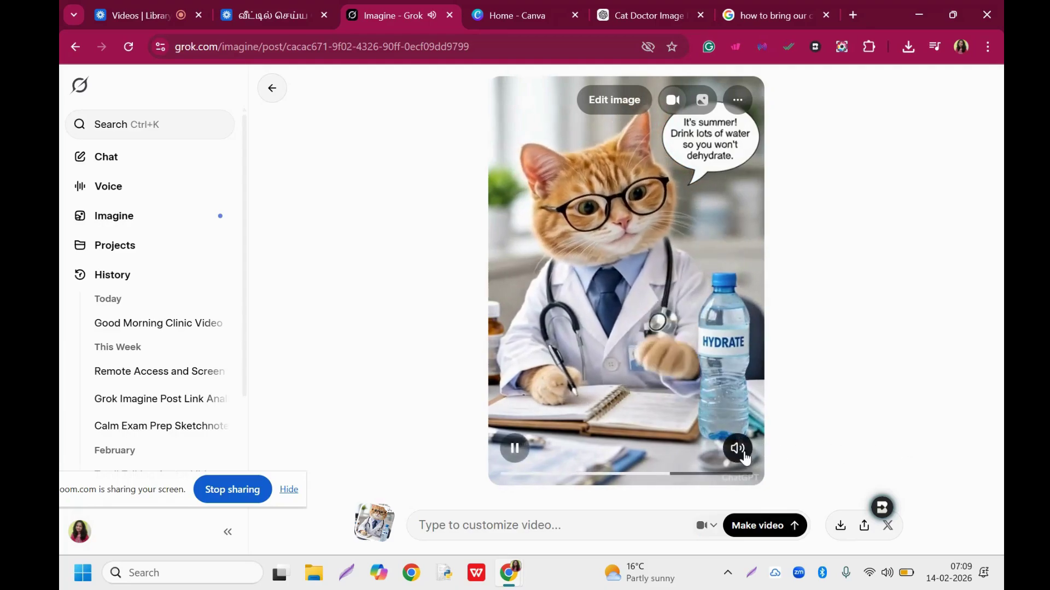
{"action": "left_click", "coordinate": [737, 449]}
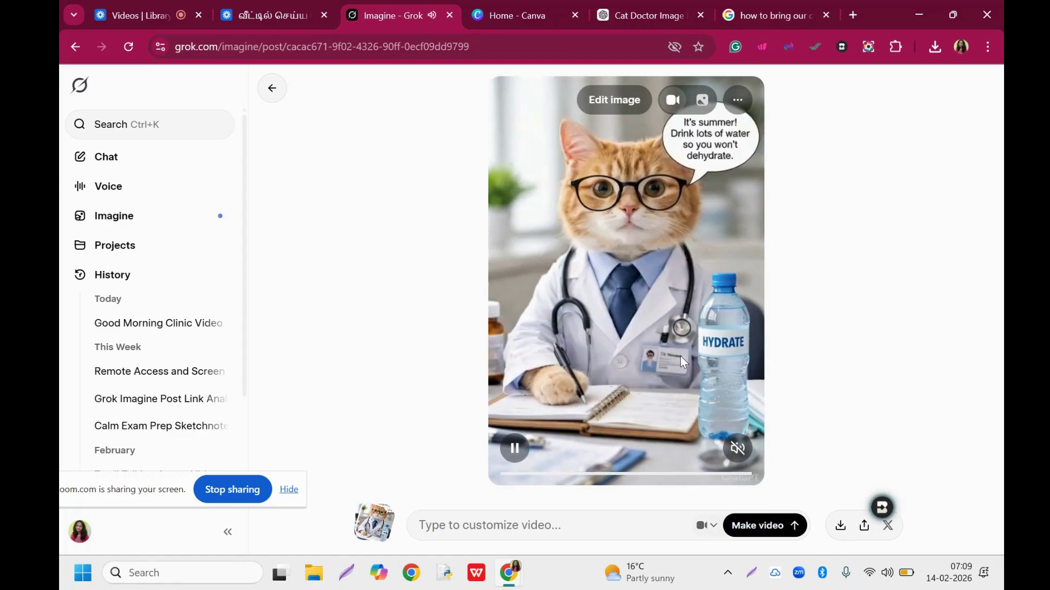
Download the orange cat doctor video to the Desktop as "cat about siummer" in mp4 format
{"action": "left_click", "coordinate": [841, 526]}
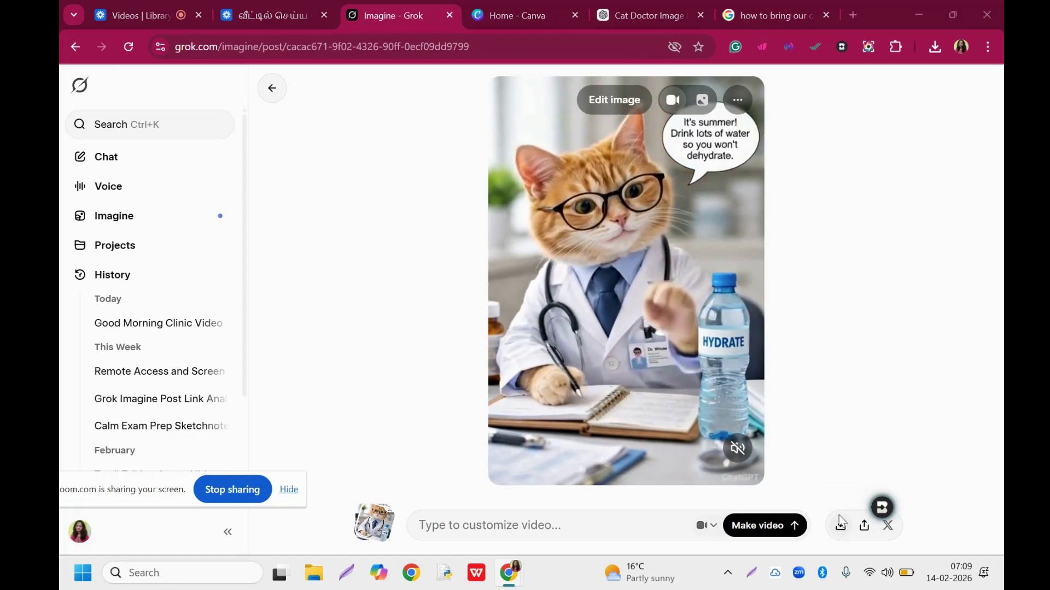
{"action": "left_click", "coordinate": [113, 145]}
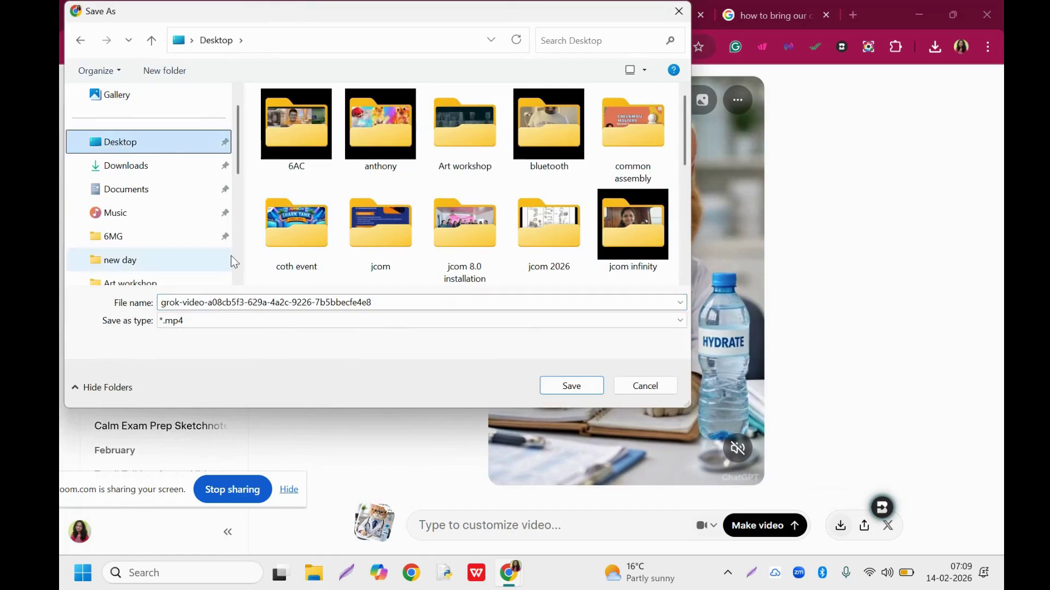
{"action": "type", "text": "ca"}
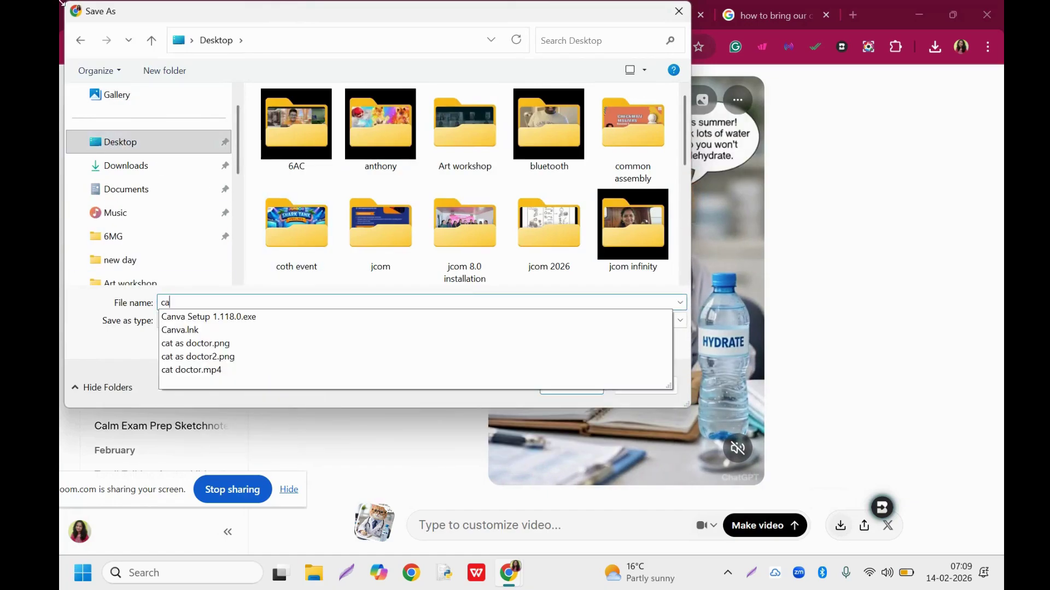
{"action": "type", "text": "t about siu"}
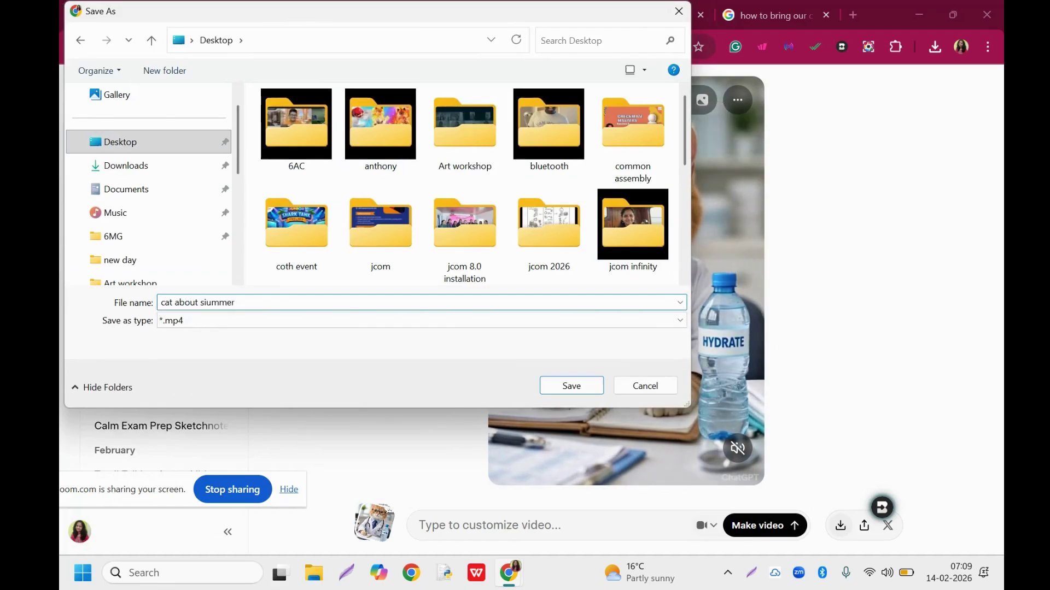
{"action": "type", "text": "mmer"}
{"action": "key", "text": "Return"}
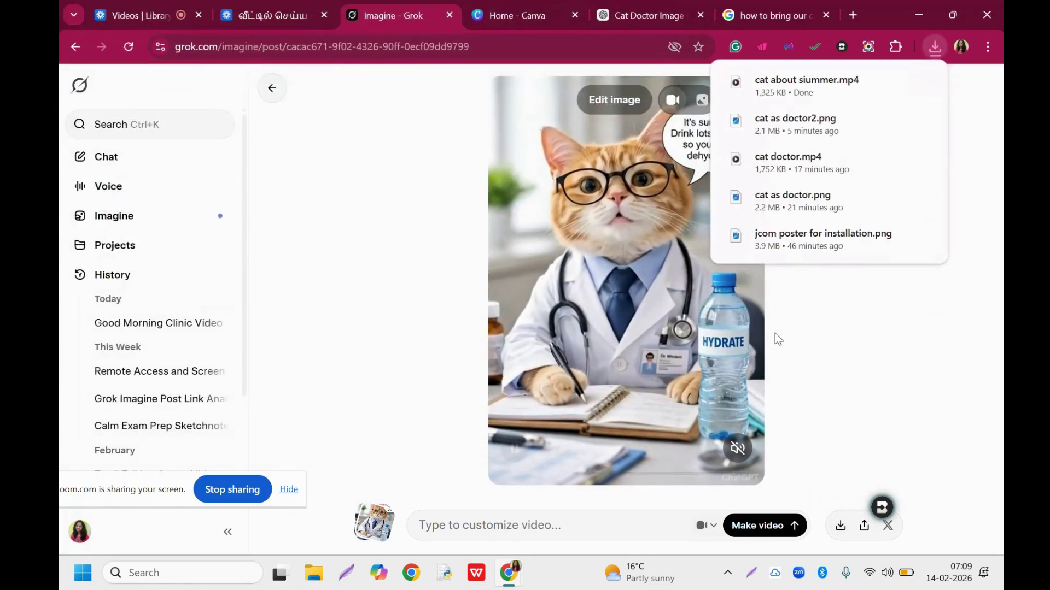
{"action": "left_click", "coordinate": [774, 344]}
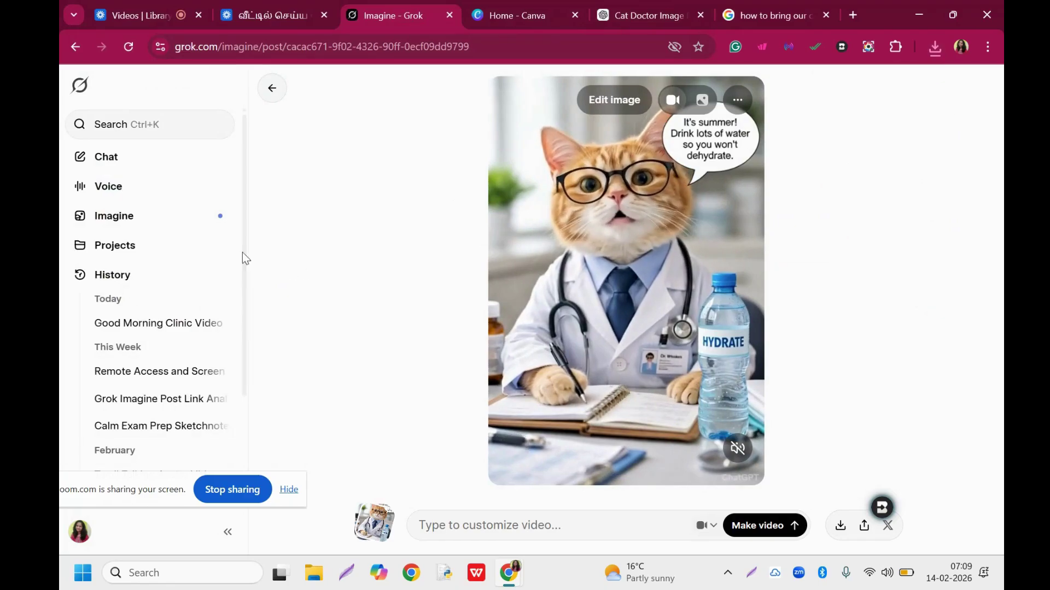
Look through the earlier February conversations, including Tamil Talking Avatar Video, Lord Murugan Comforts and Tamil Business Confusion
{"action": "scroll", "coordinate": [245, 284], "scroll_direction": "down", "scroll_amount": 3}
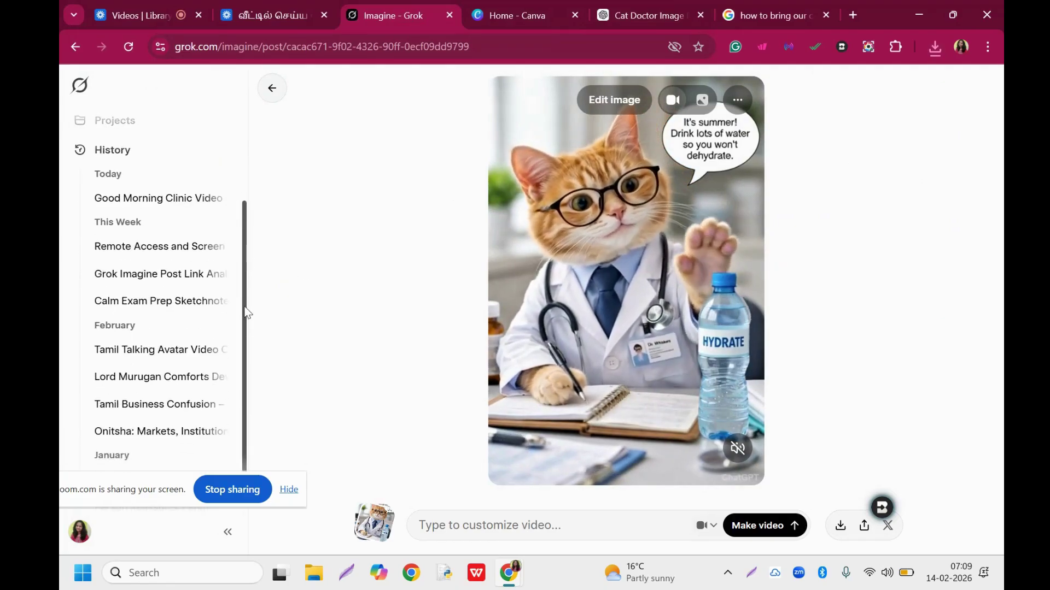
{"action": "left_click", "coordinate": [156, 358]}
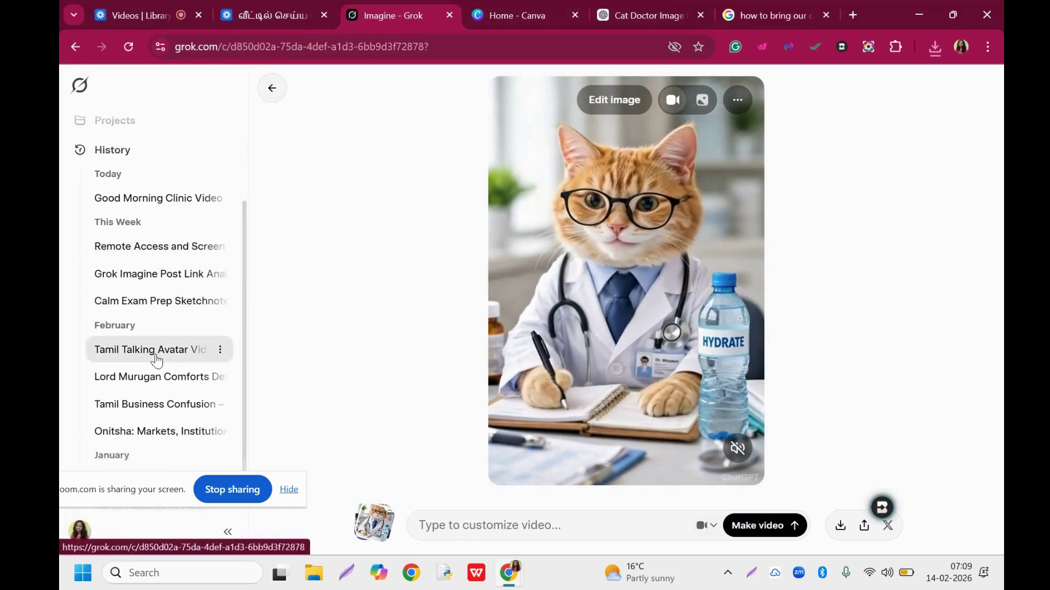
{"action": "left_click", "coordinate": [150, 378]}
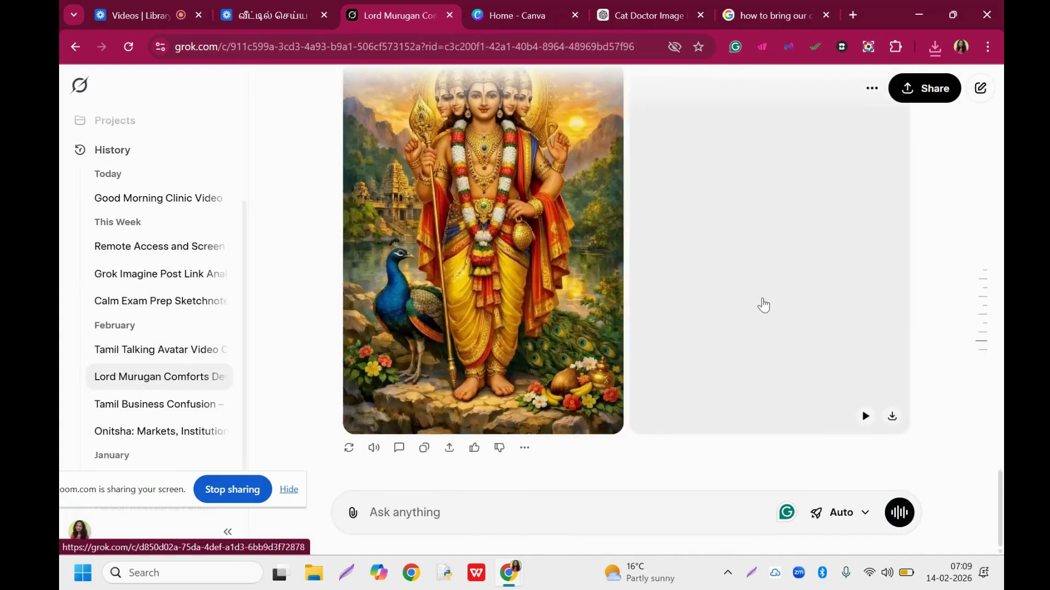
{"action": "scroll", "coordinate": [959, 341], "scroll_direction": "up", "scroll_amount": 2}
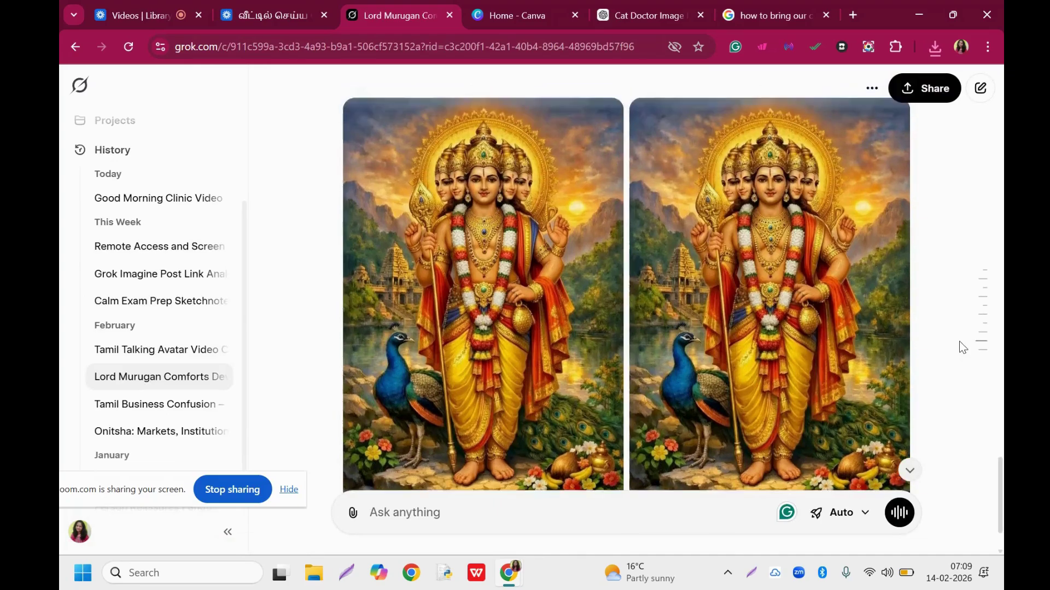
{"action": "scroll", "coordinate": [959, 341], "scroll_direction": "down", "scroll_amount": 2}
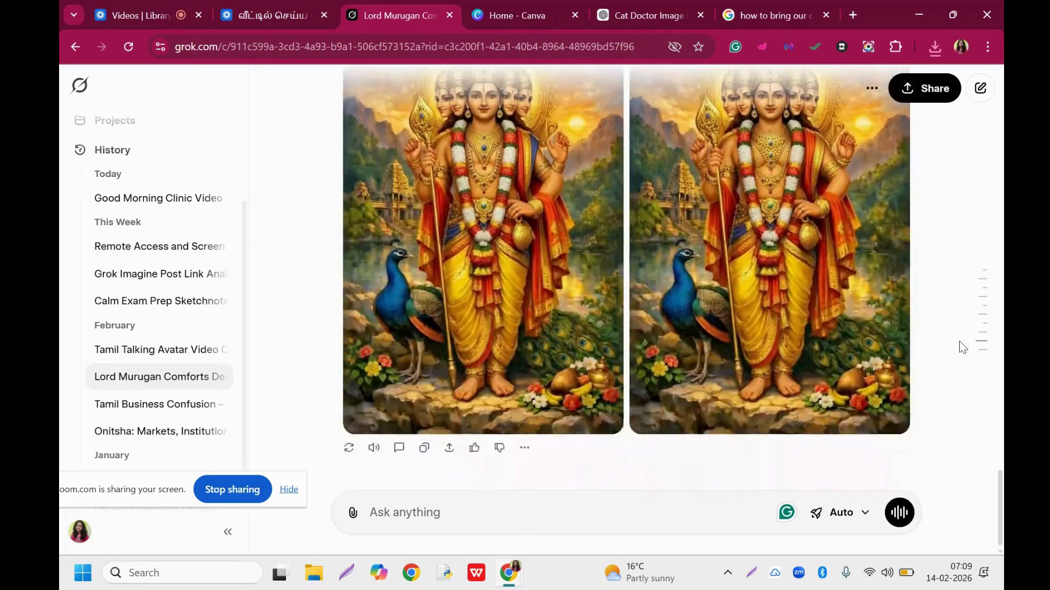
{"action": "left_click", "coordinate": [571, 330]}
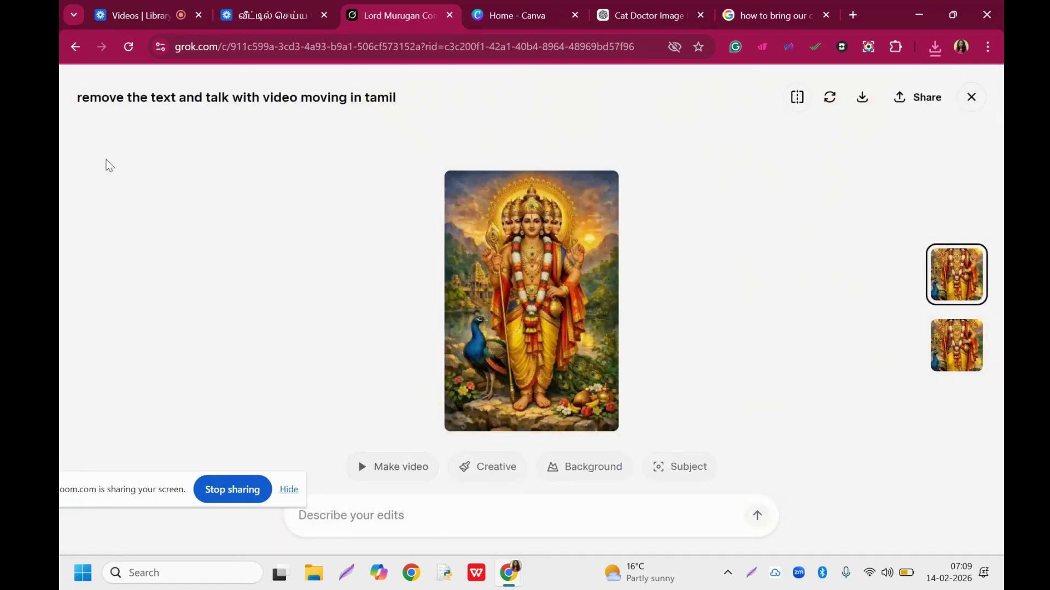
{"action": "left_click", "coordinate": [76, 49]}
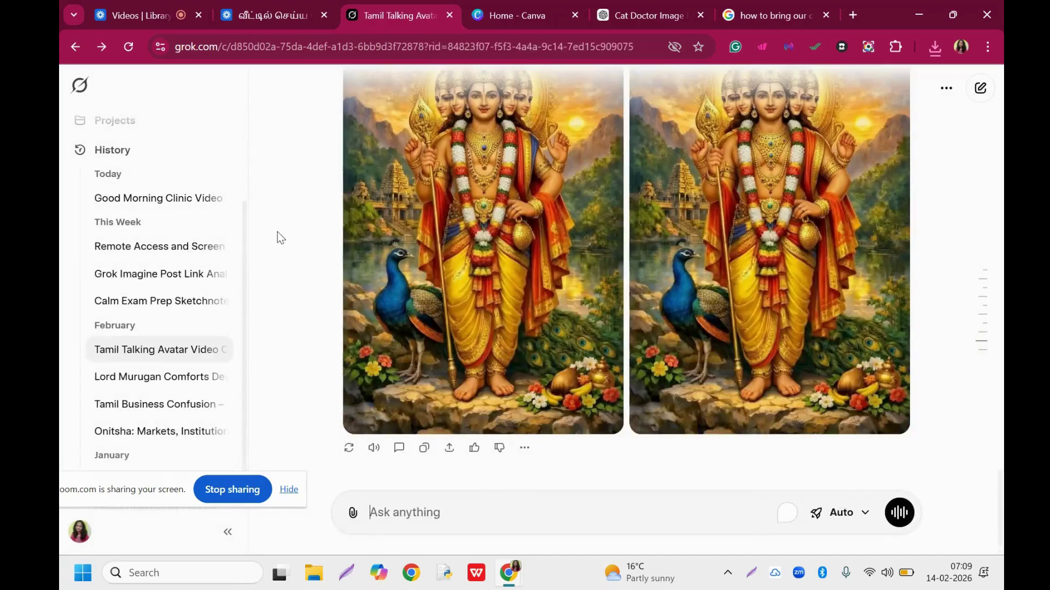
{"action": "scroll", "coordinate": [171, 407], "scroll_direction": "down", "scroll_amount": 1}
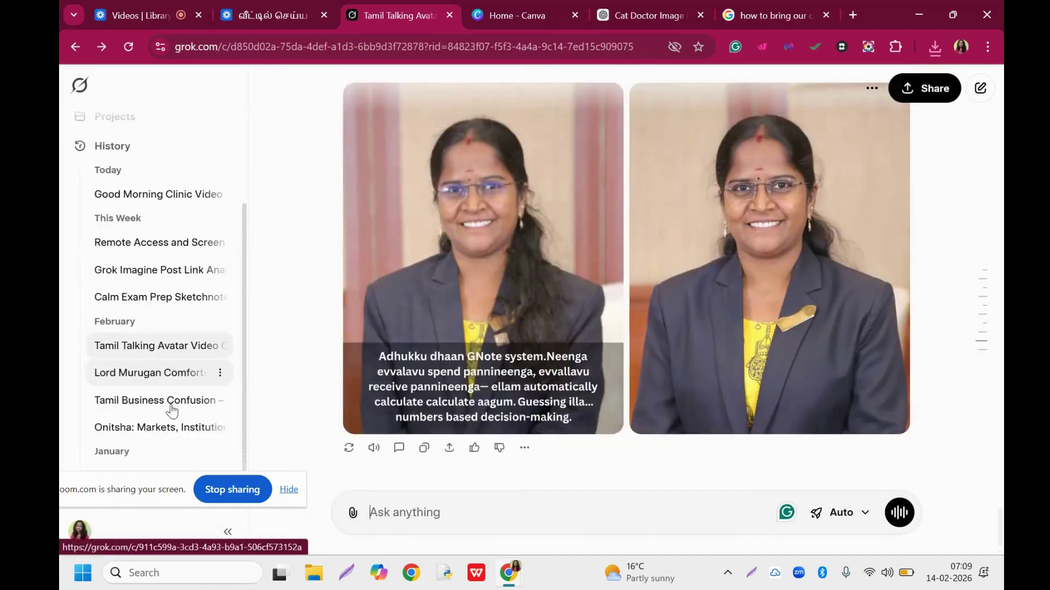
{"action": "left_click", "coordinate": [149, 365]}
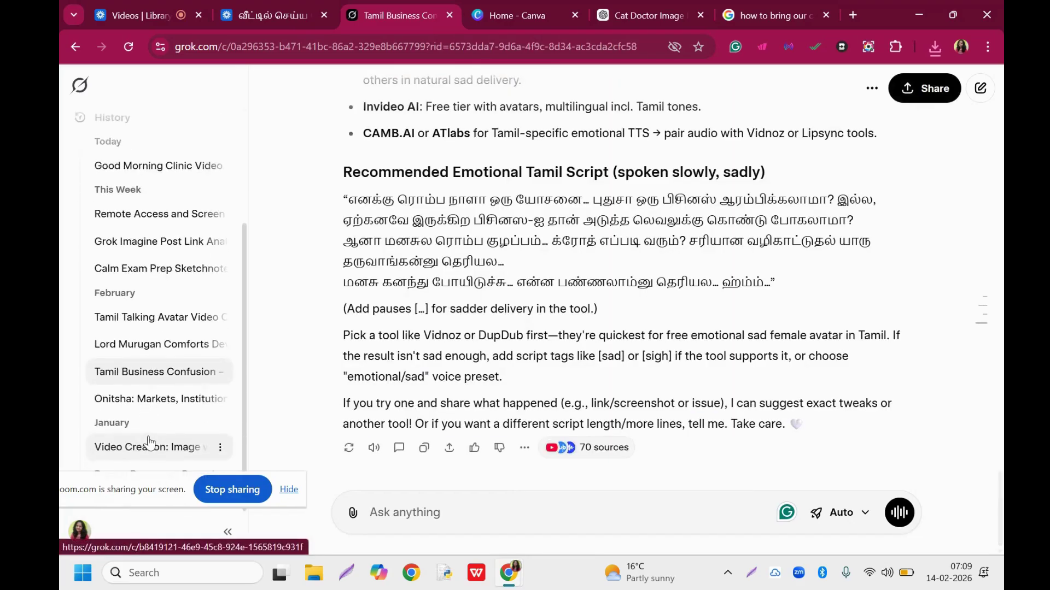
Open the Lord Murugan conversation and turn its first image without text into a video
{"action": "left_click", "coordinate": [146, 345]}
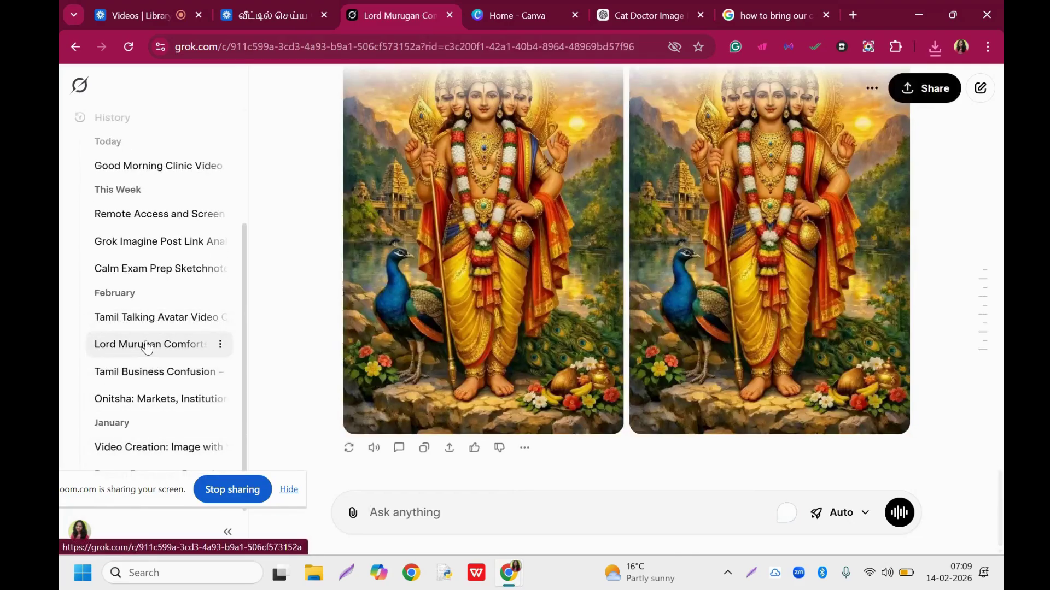
{"action": "left_click", "coordinate": [539, 241]}
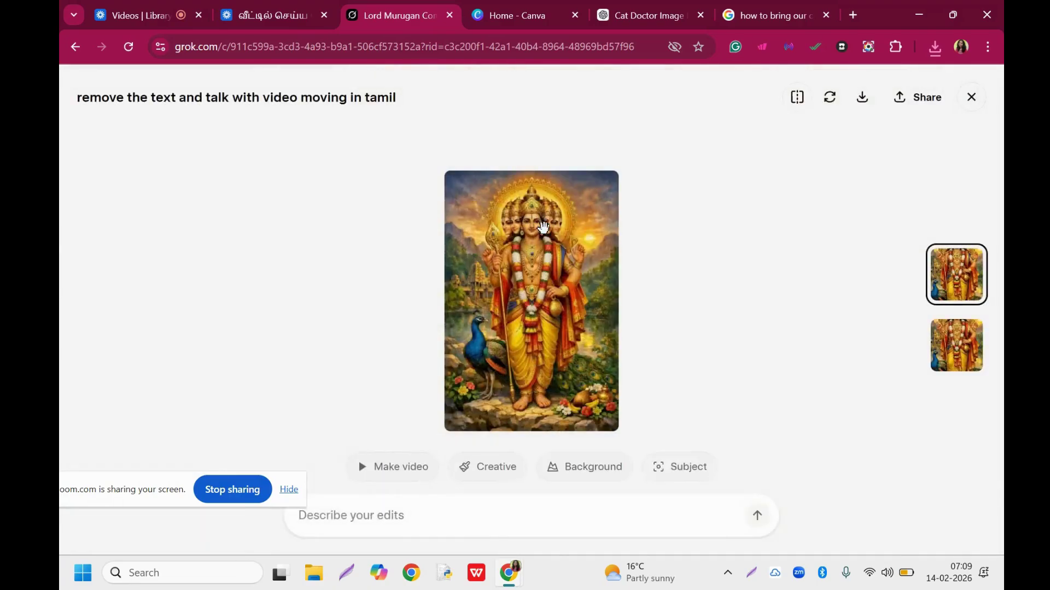
{"action": "left_click", "coordinate": [416, 466]}
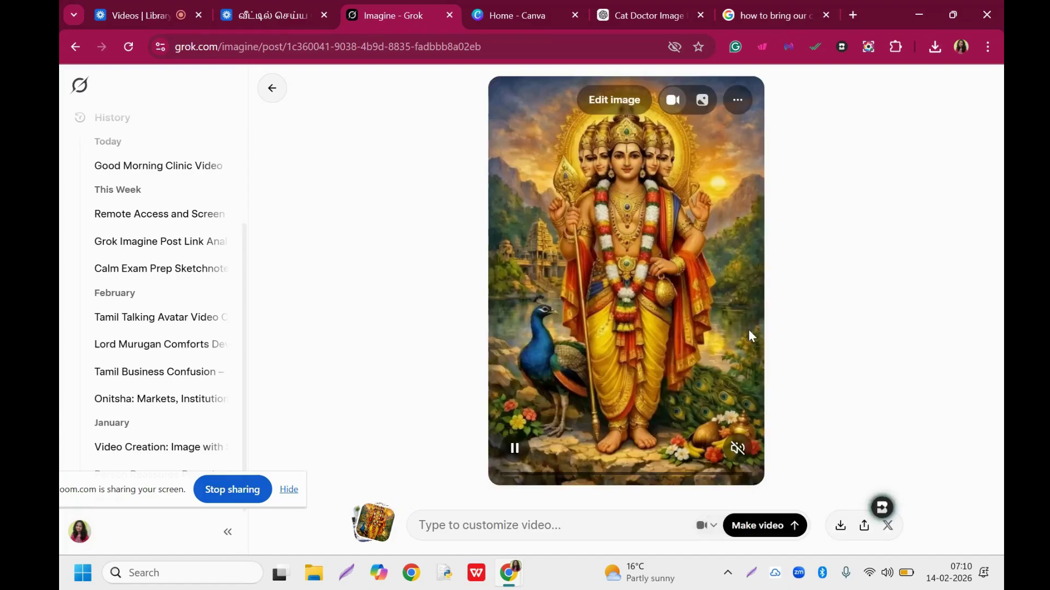
Play the Lord Murugan video with sound, mute it again, and move the screen-sharing notice away from the chat history
{"action": "left_click", "coordinate": [741, 448]}
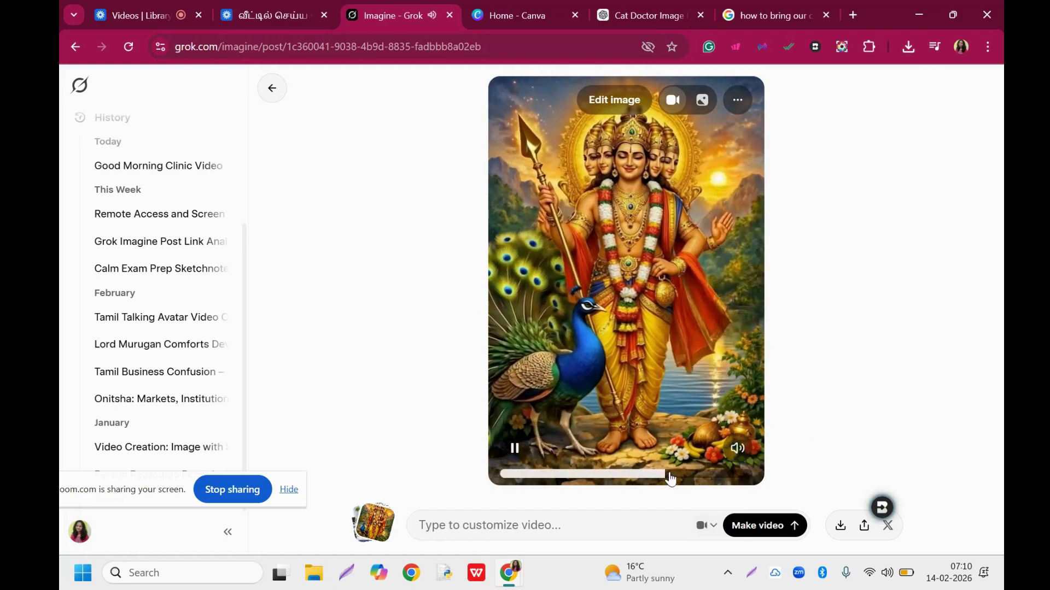
{"action": "left_click", "coordinate": [738, 448]}
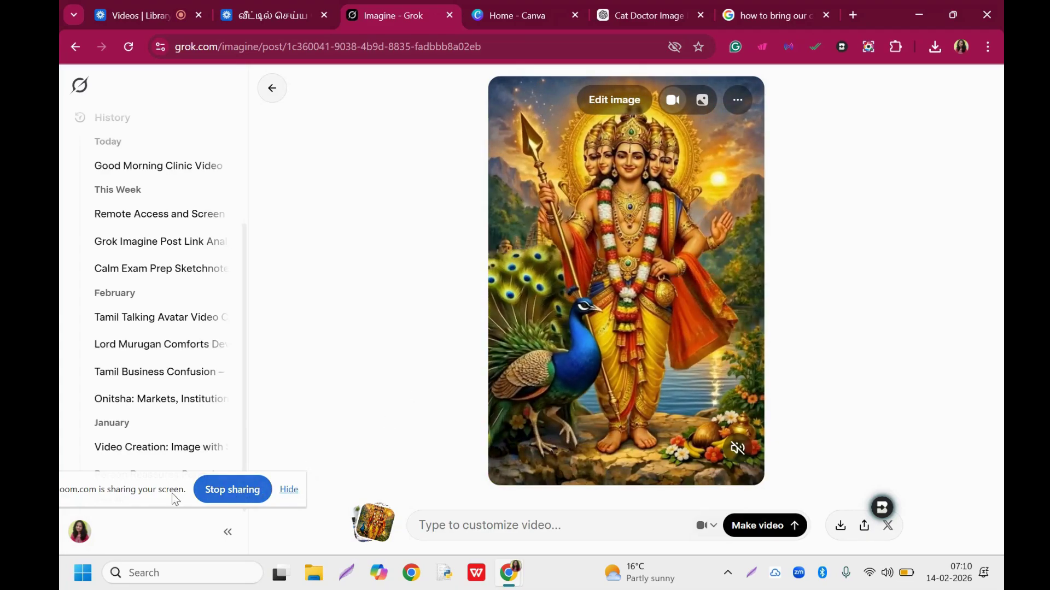
{"action": "left_click_drag", "start_coordinate": [171, 494], "coordinate": [470, 485]}
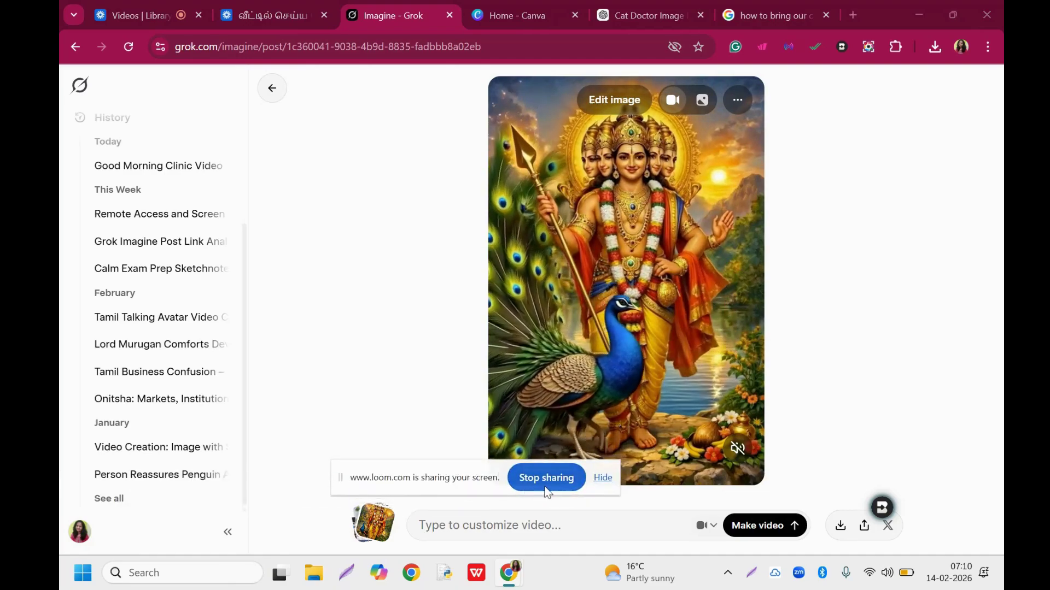